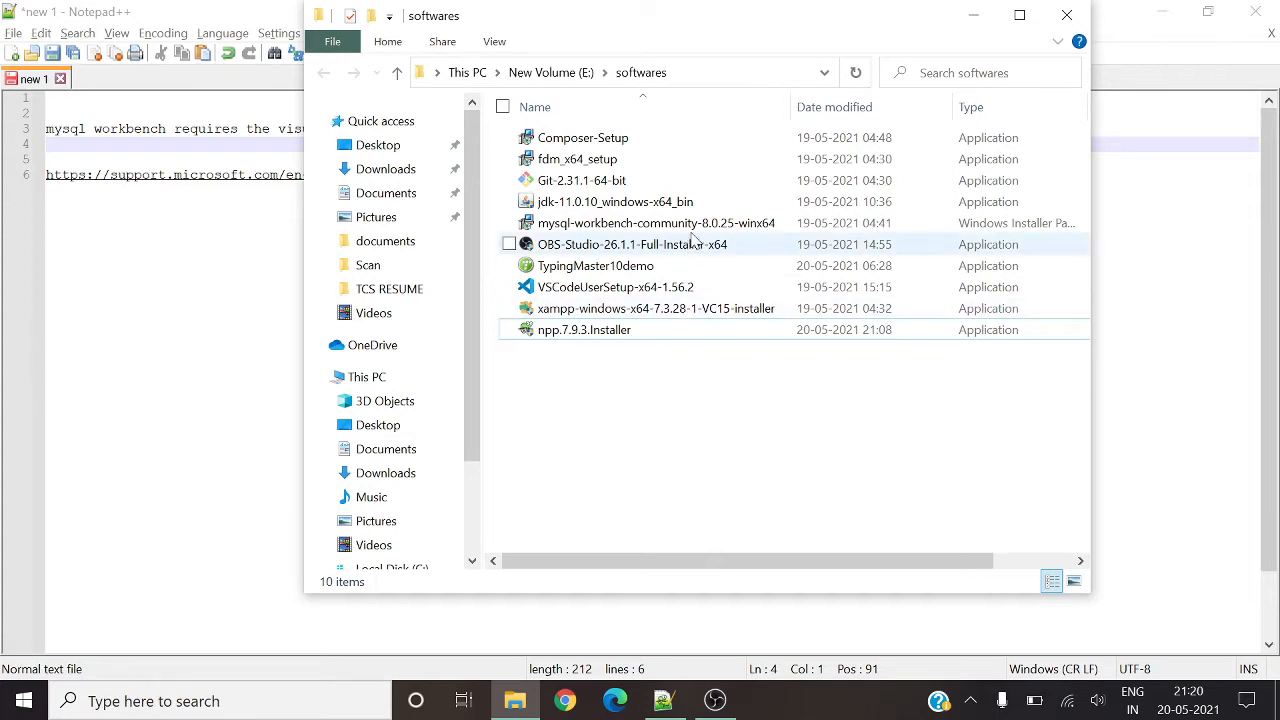
# Try to install MySQL Workbench from the mysql-workbench-community-8.0.25-winx64 installer and exit the setup wizard
pyautogui.doubleClick(692, 230)
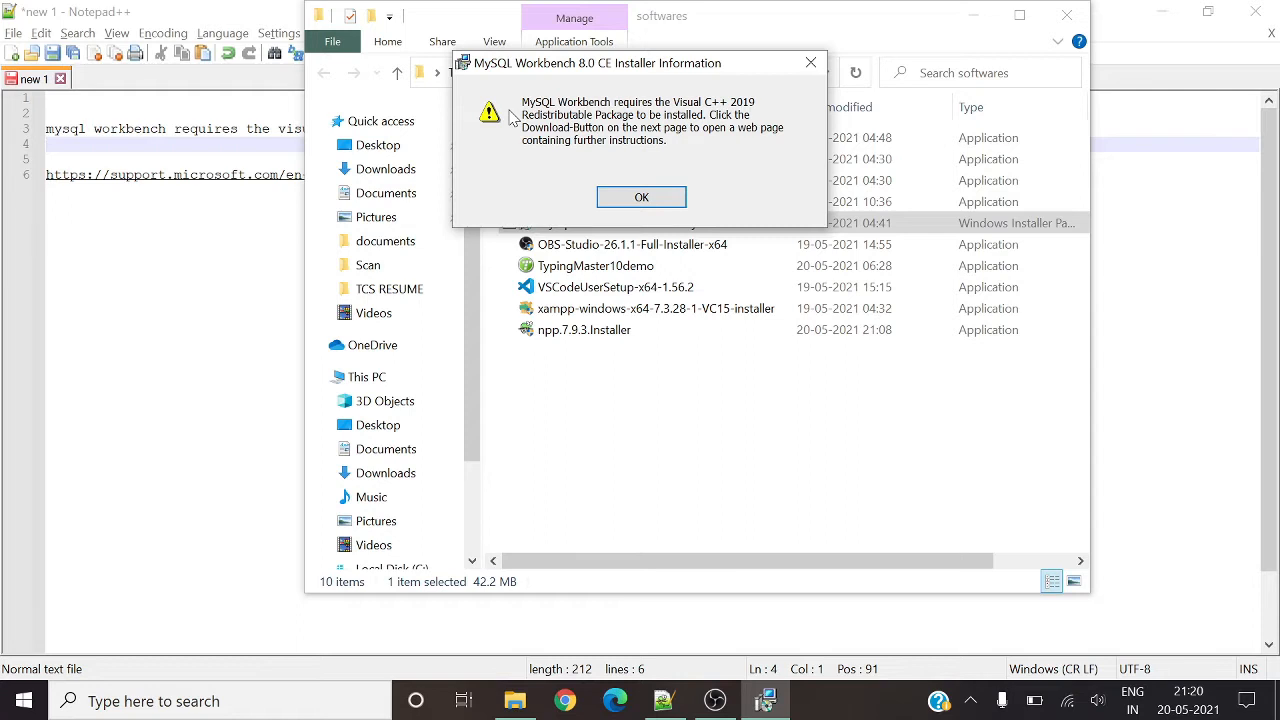
pyautogui.click(624, 200)
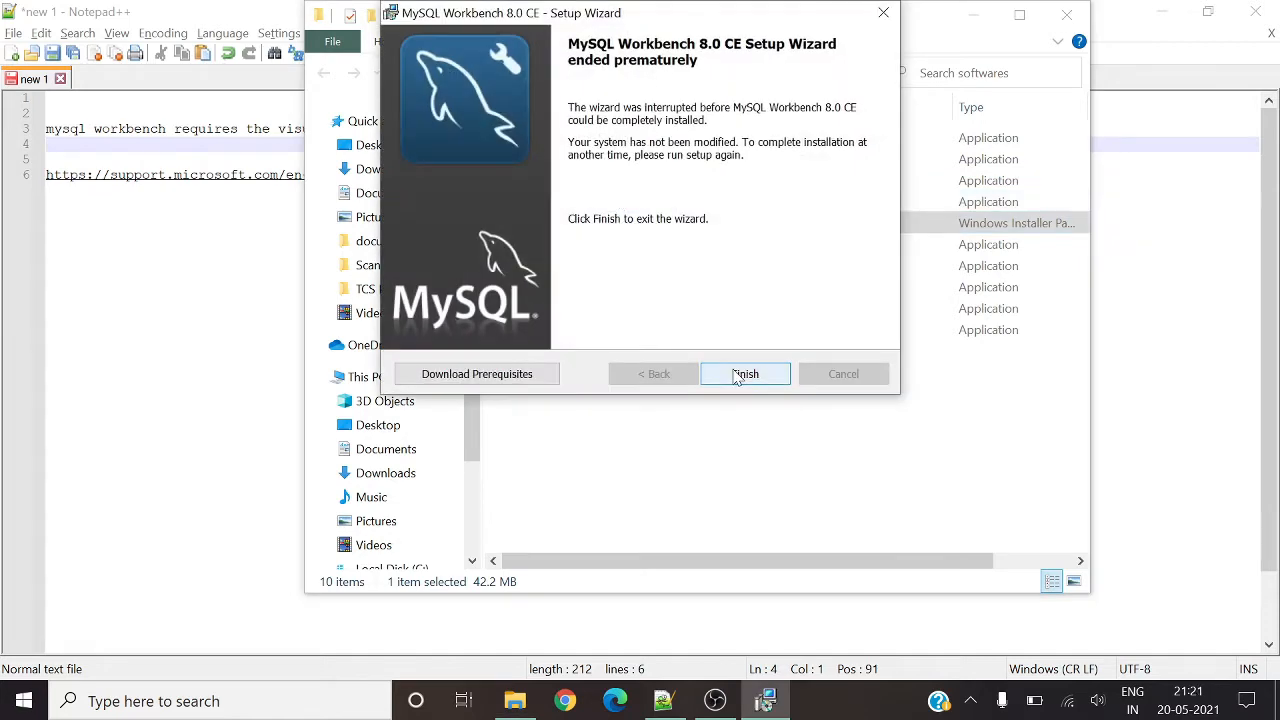
pyautogui.click(745, 374)
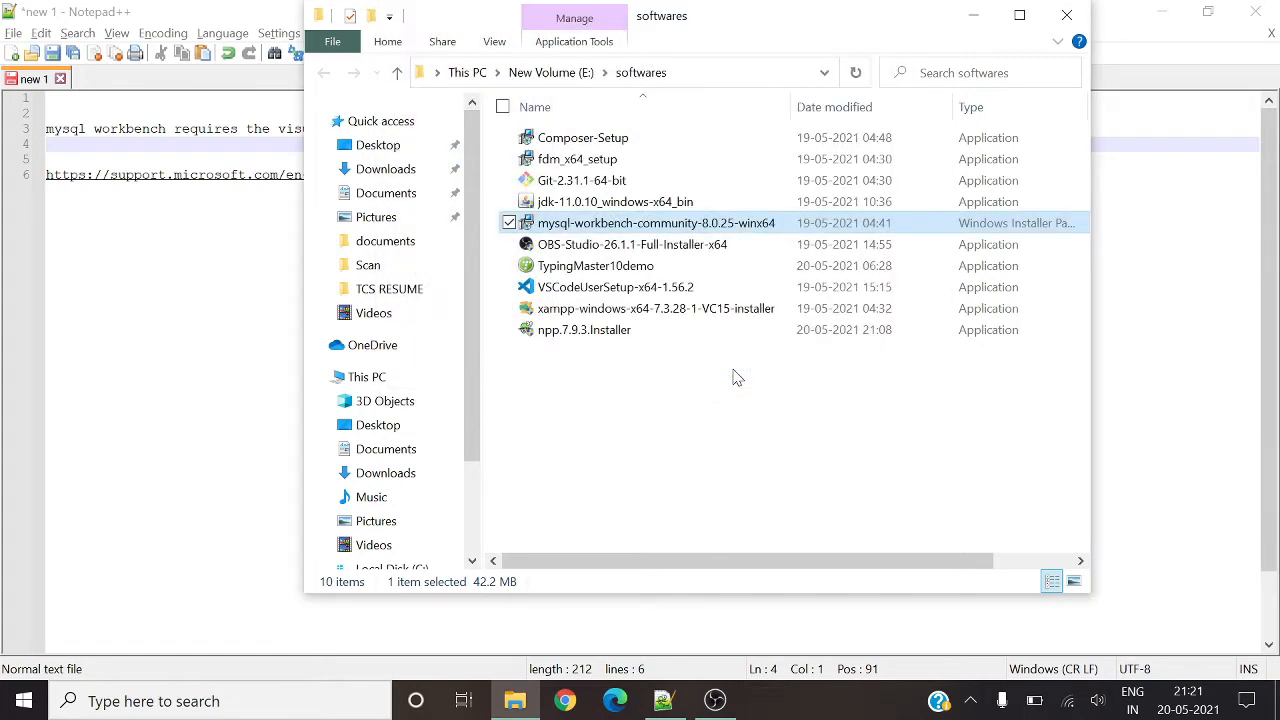
# Copy the Microsoft support link from the Notepad++ note and open it in Chrome with the Person 1 profile
pyautogui.click(966, 28)
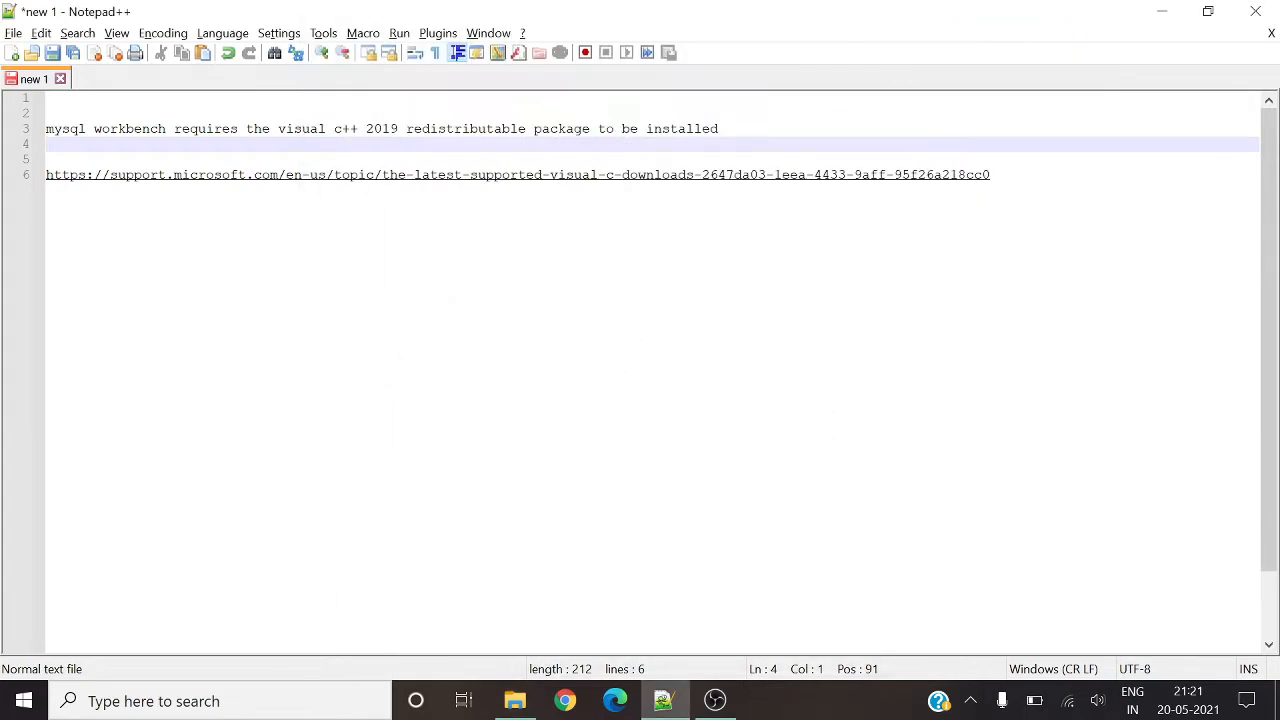
pyautogui.click(990, 175)
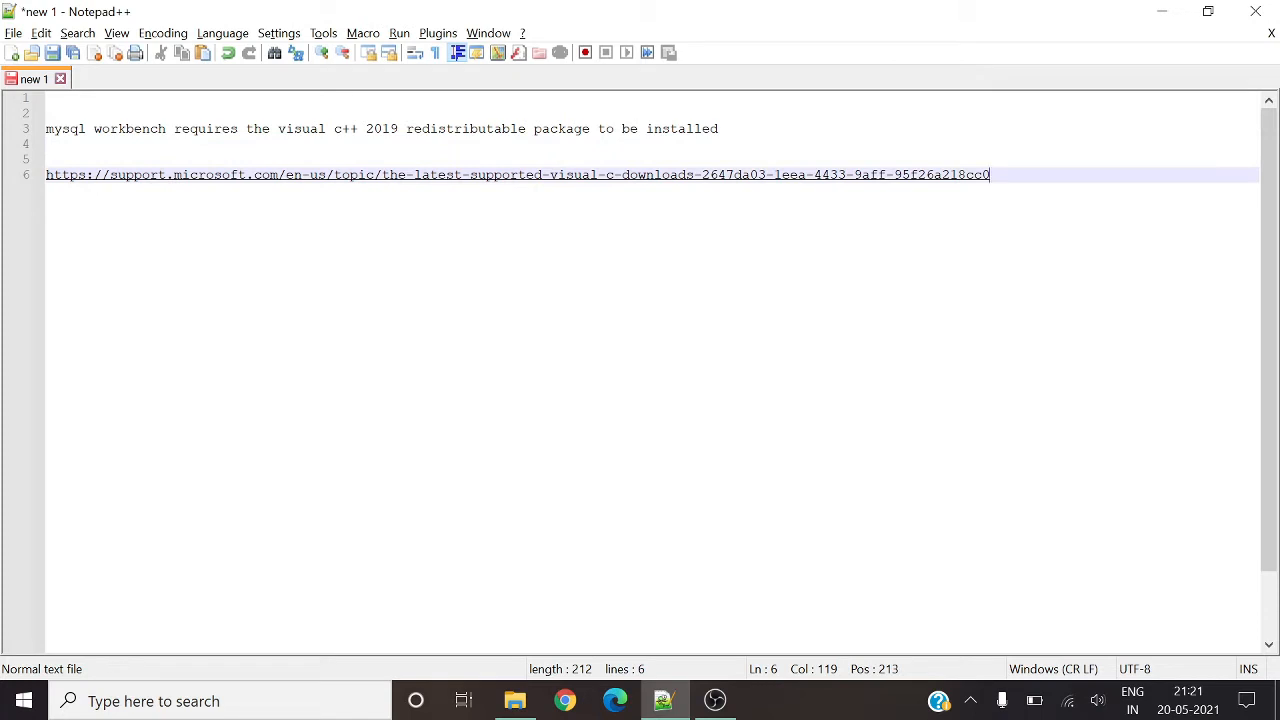
pyautogui.moveTo(990, 175); pyautogui.dragTo(314, 186)
pyautogui.hotkey('shift', 'Home')
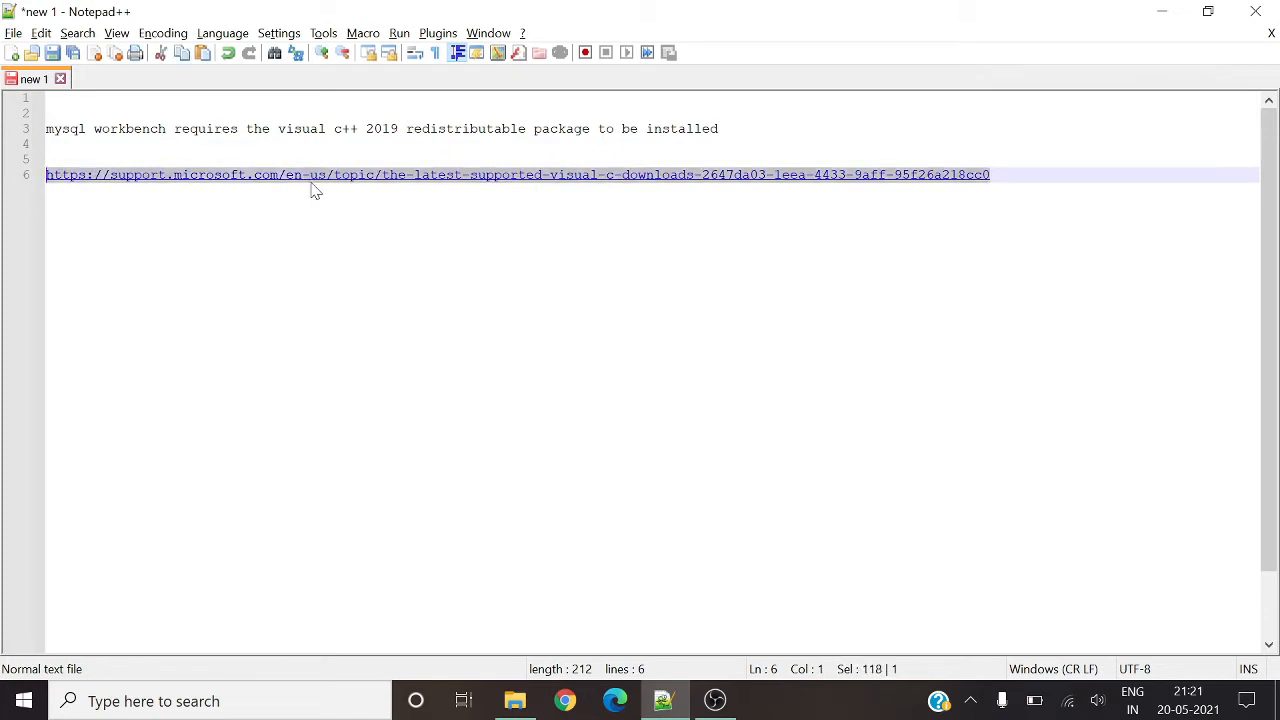
pyautogui.click(560, 697)
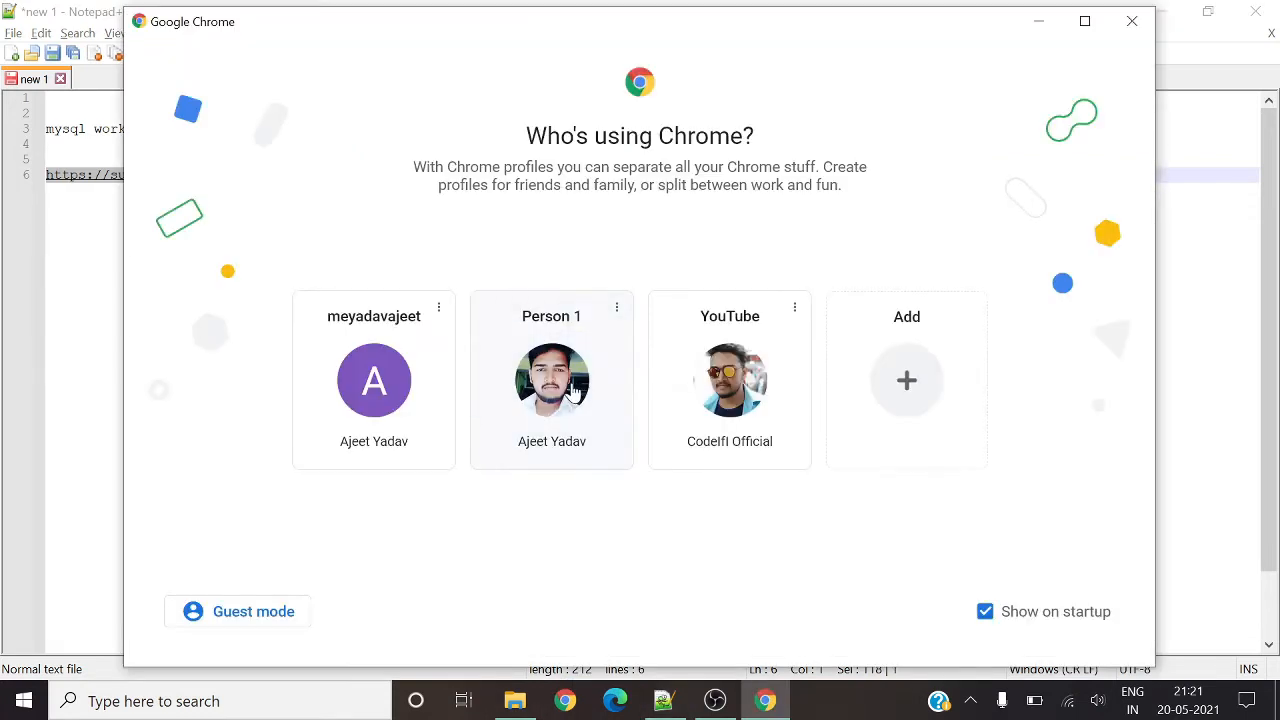
pyautogui.click(576, 391)
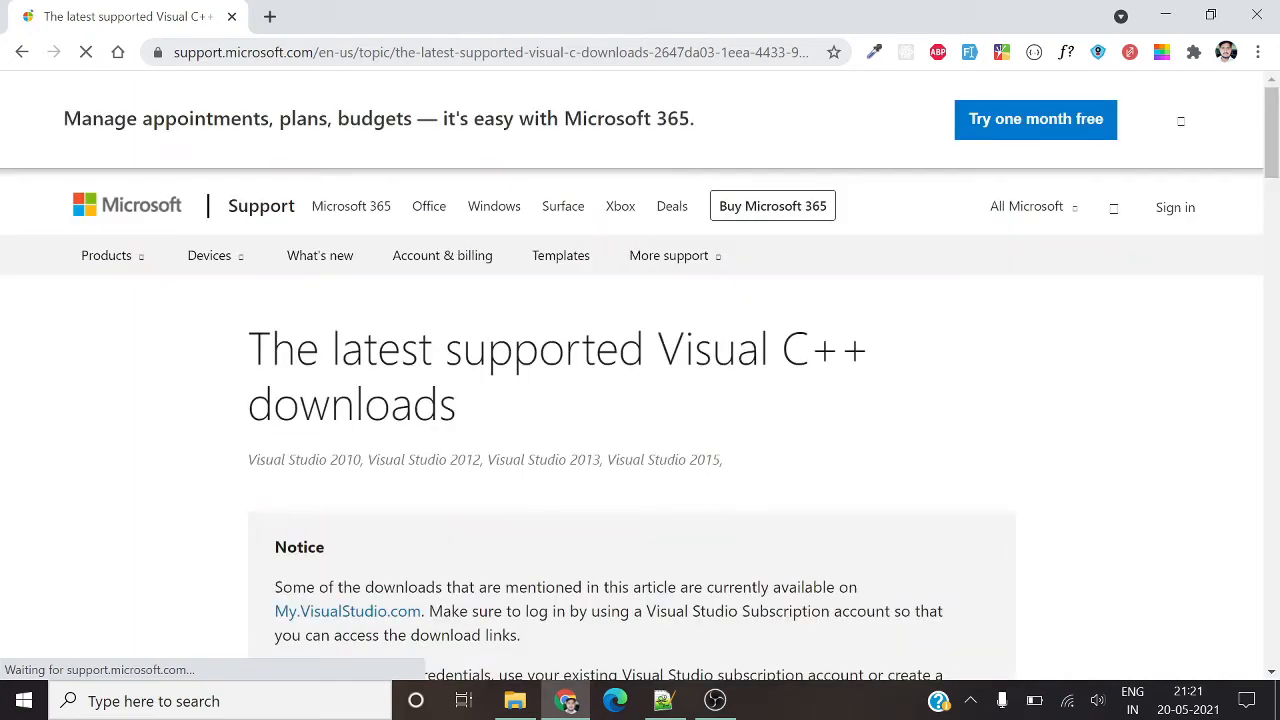
# Download vc_redist.arm64.exe from the Visual Studio 2015, 2017 and 2019 section
pyautogui.scroll(-7, 303, 484)
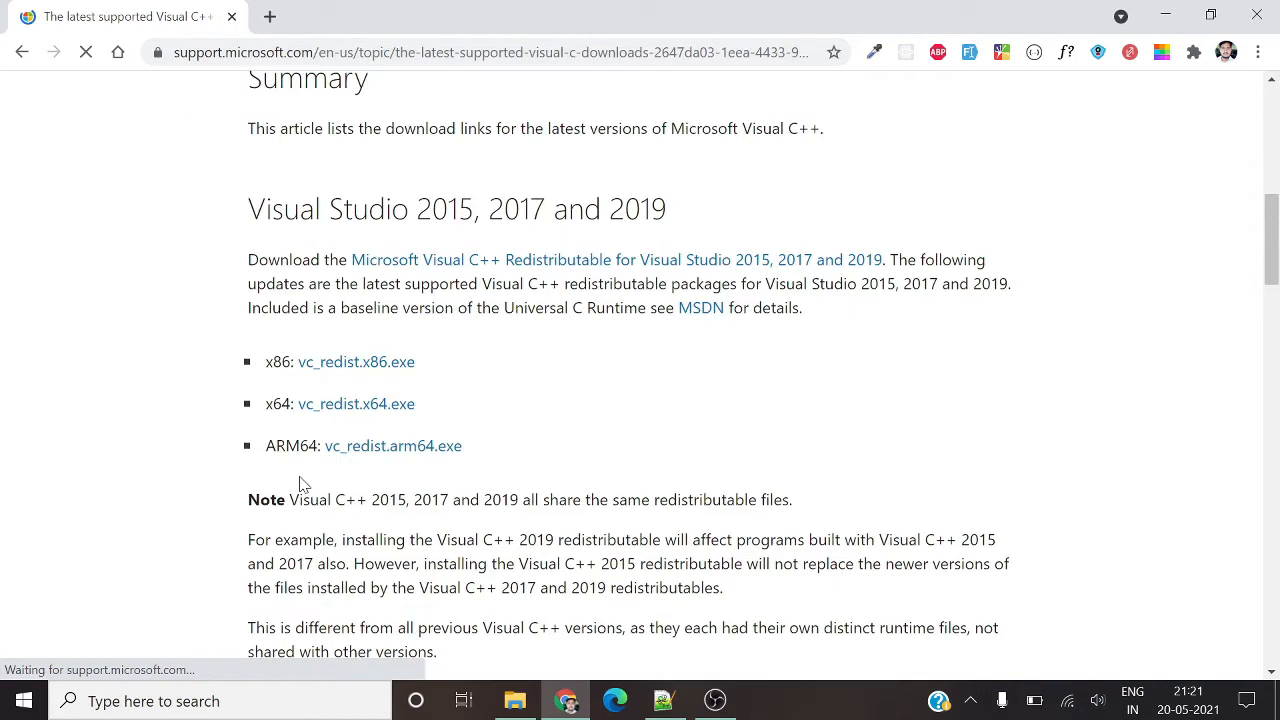
pyautogui.scroll(-1, 303, 484)
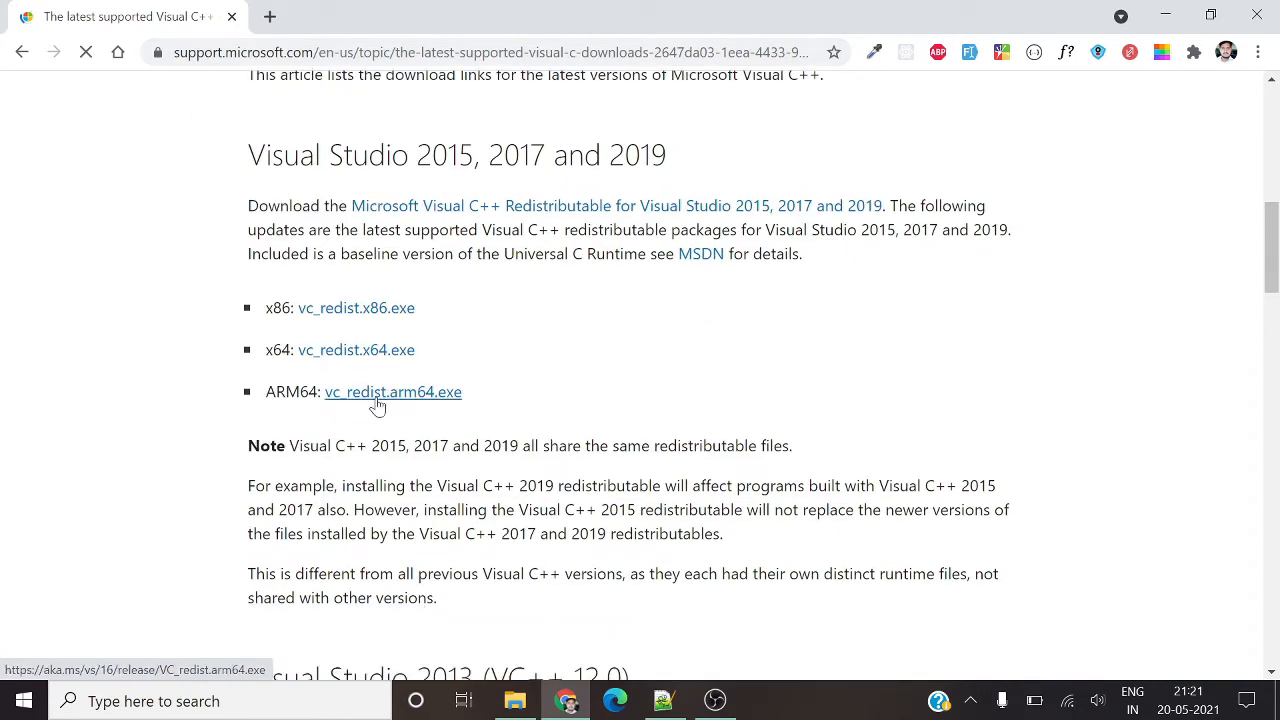
pyautogui.click(377, 400)
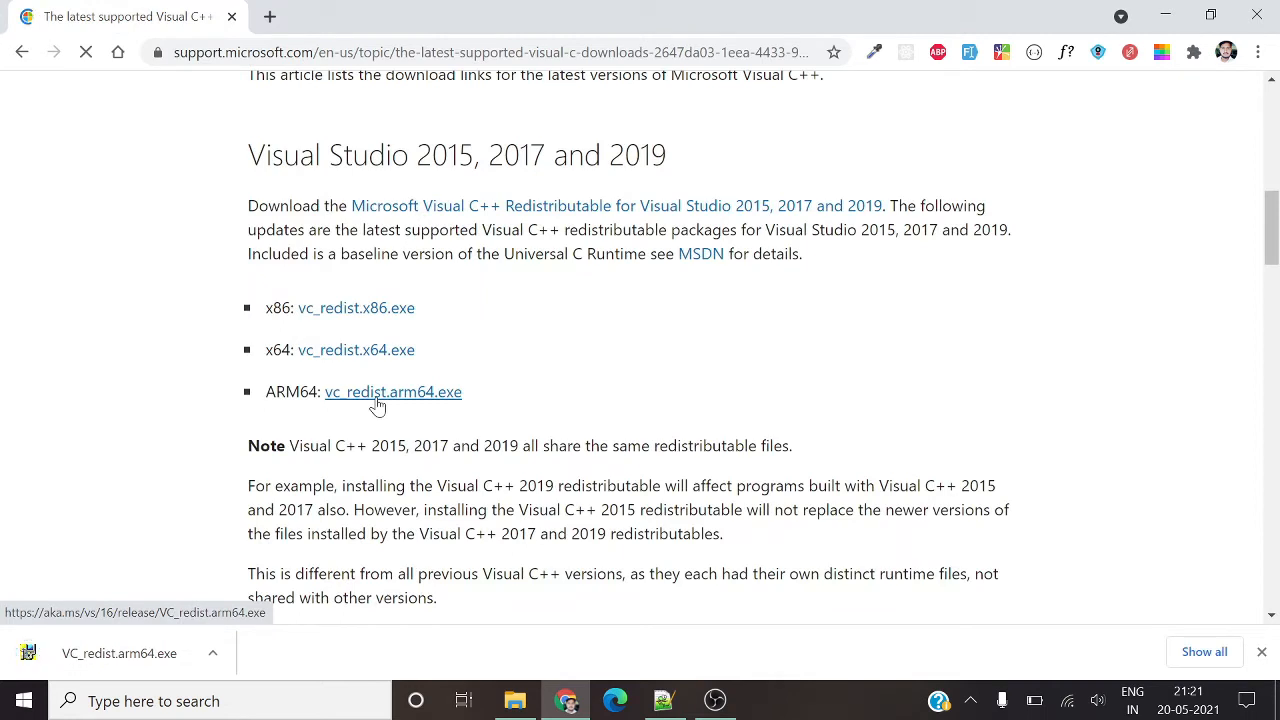
# Try to install the Visual C++ redistributable from the downloaded VC_redist.arm64 file, accepting the license terms, and close its setup
pyautogui.hotkey('ctrl', 'j')
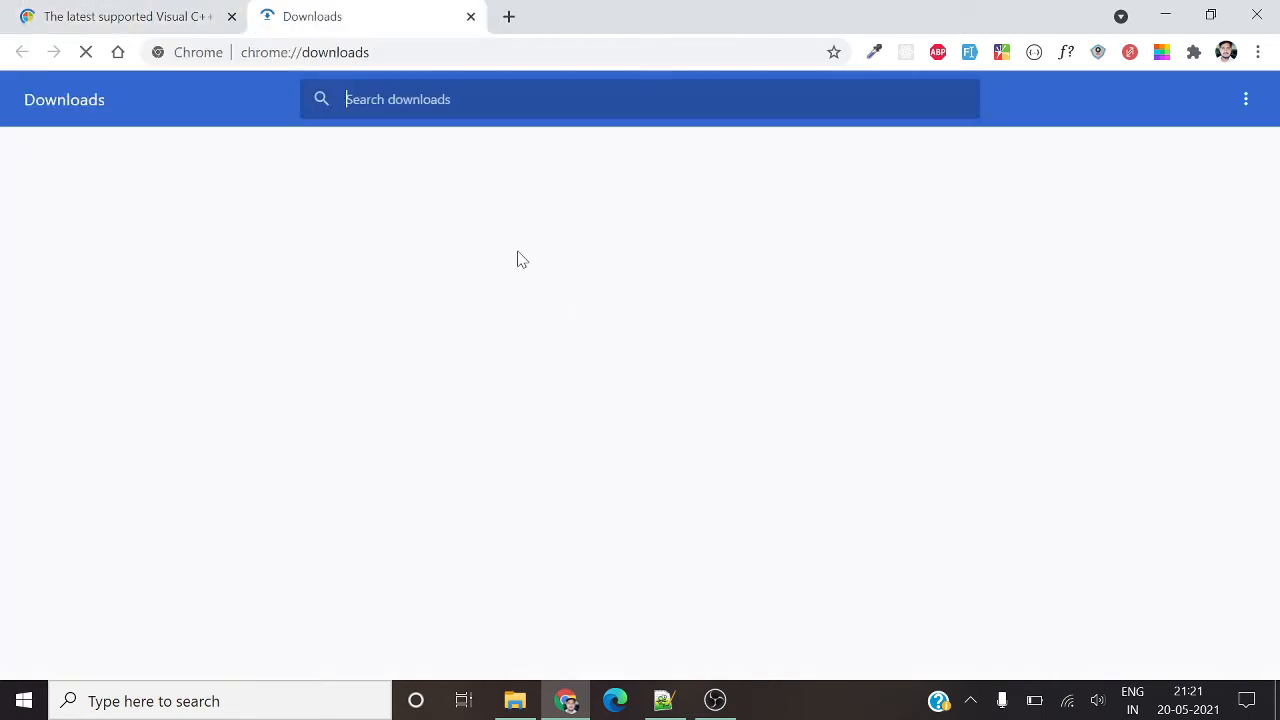
pyautogui.click(462, 289)
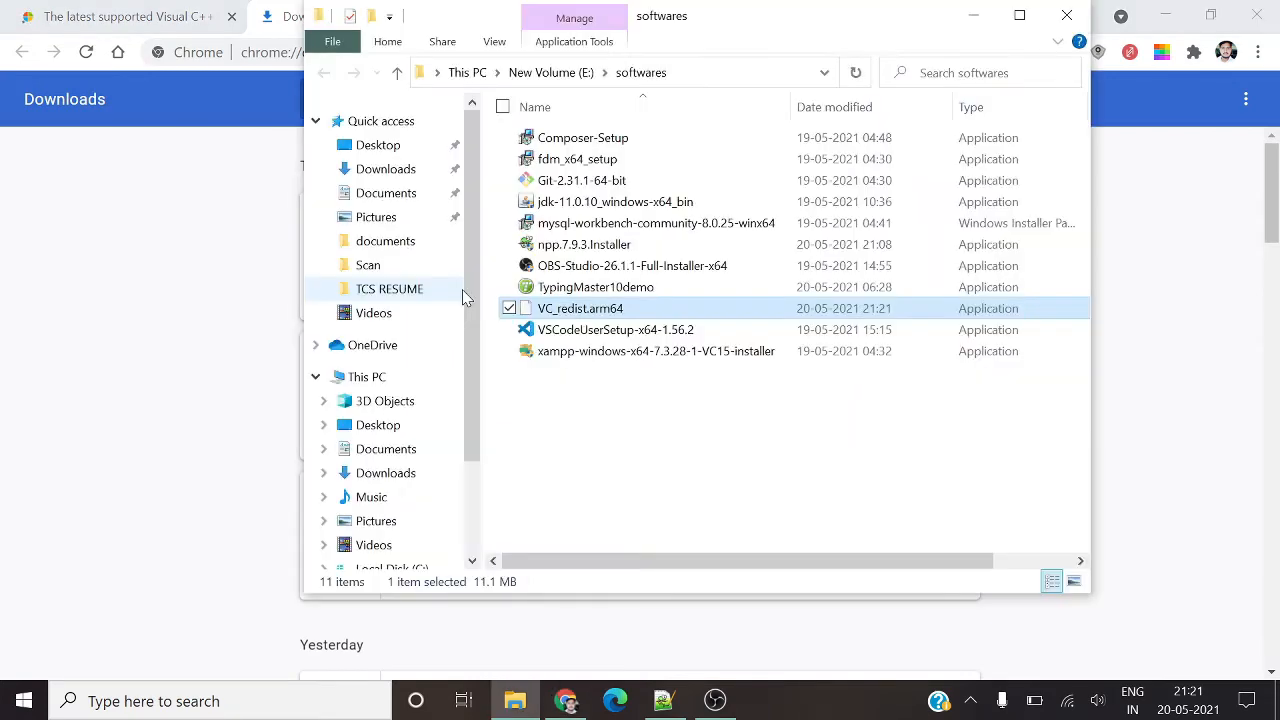
pyautogui.doubleClick(636, 316)
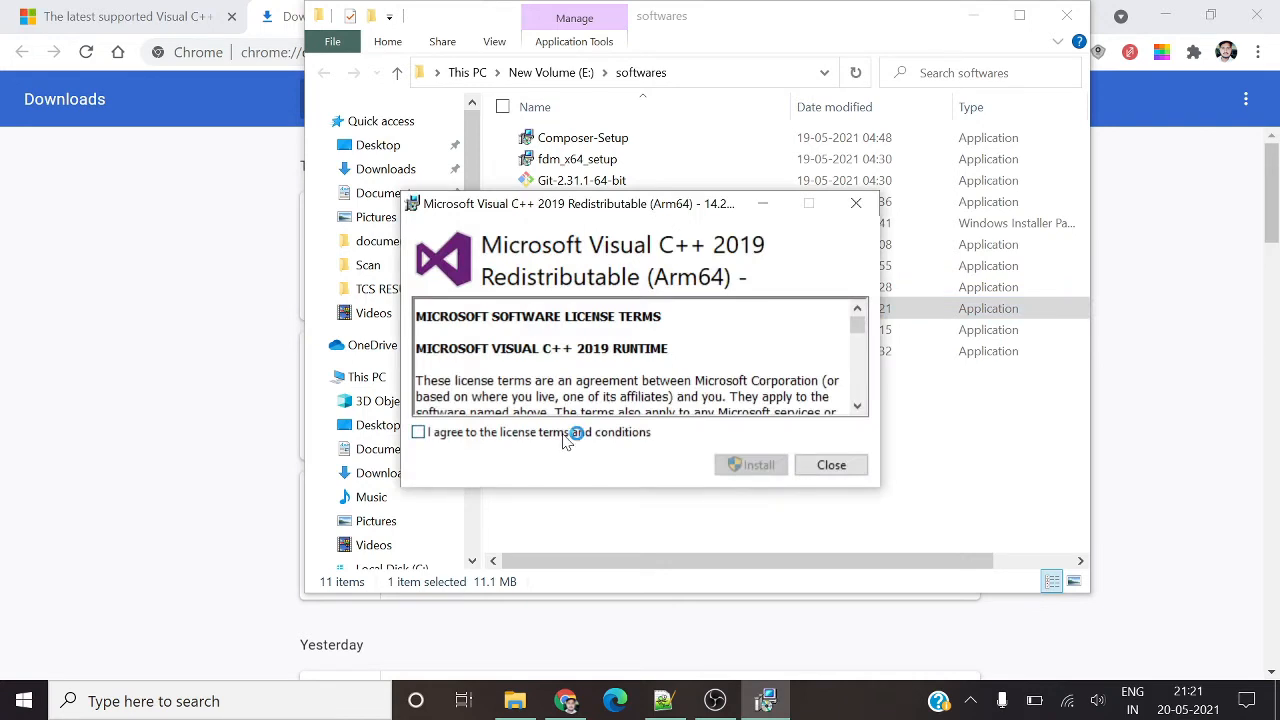
pyautogui.click(565, 436)
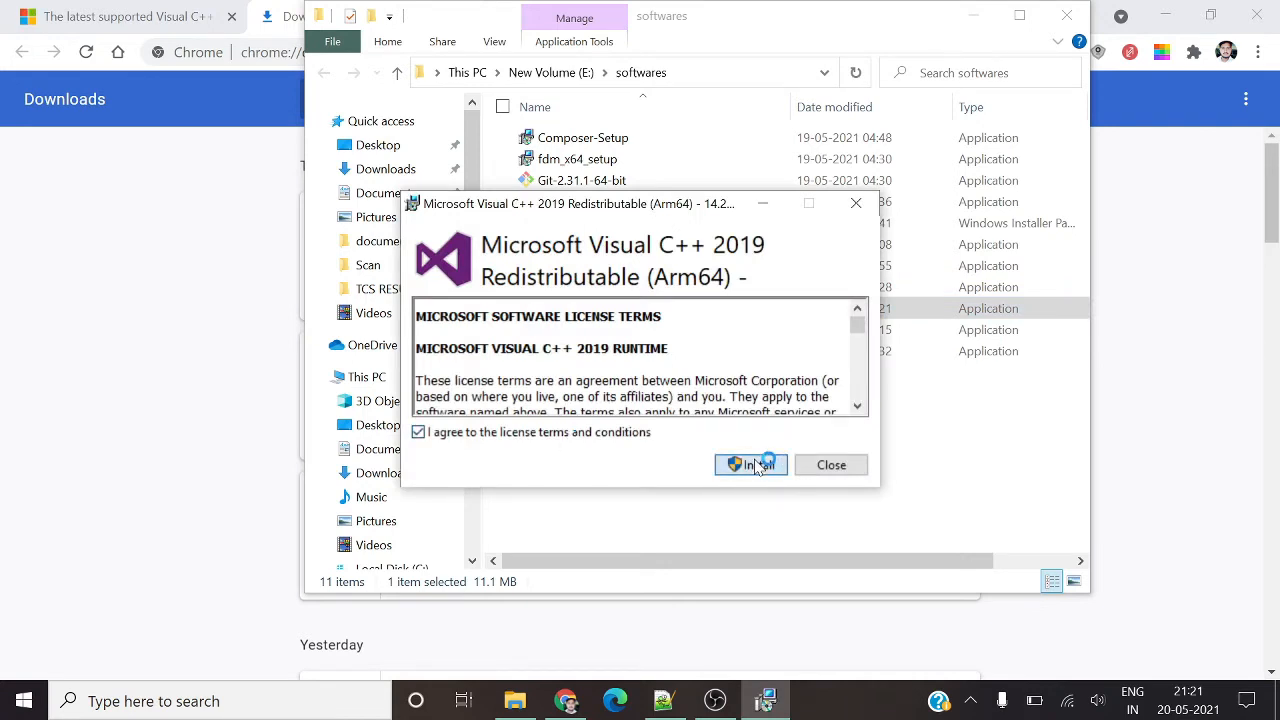
pyautogui.click(752, 465)
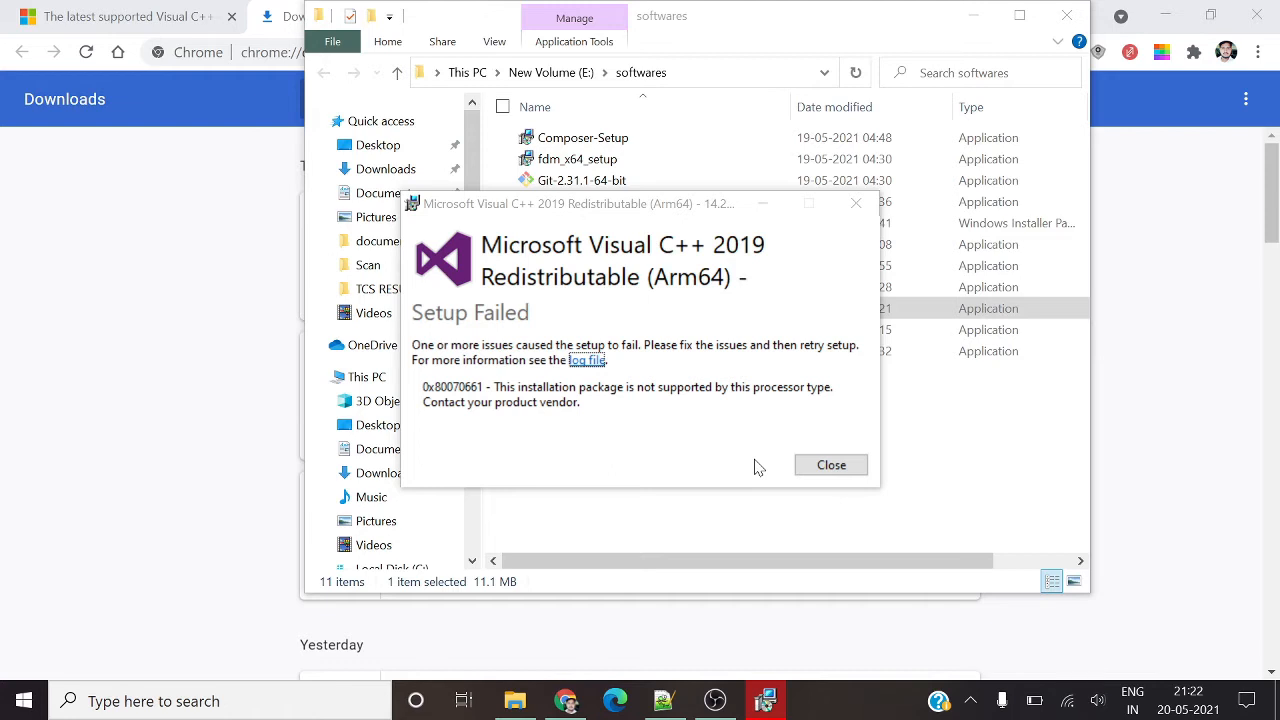
pyautogui.click(828, 466)
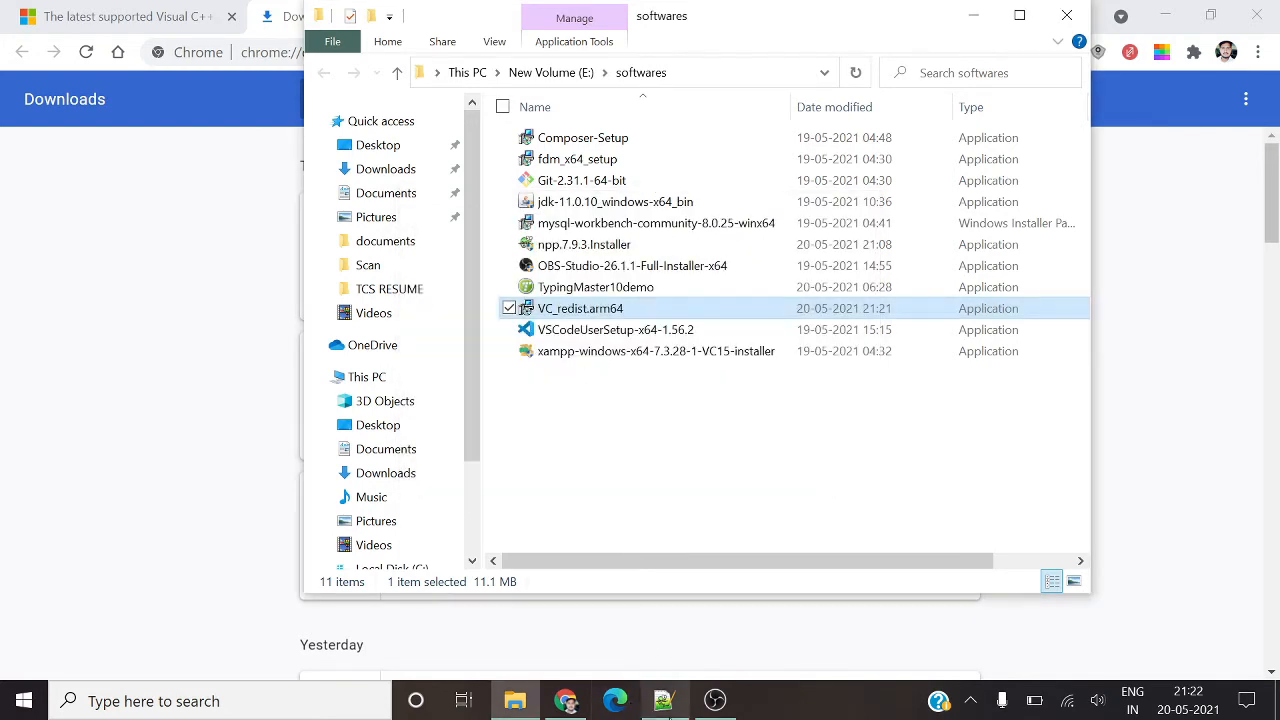
# Download vc_redist.x64.exe from the Visual C++ downloads page in Chrome and save it in the softwares folder
pyautogui.moveTo(716, 707)
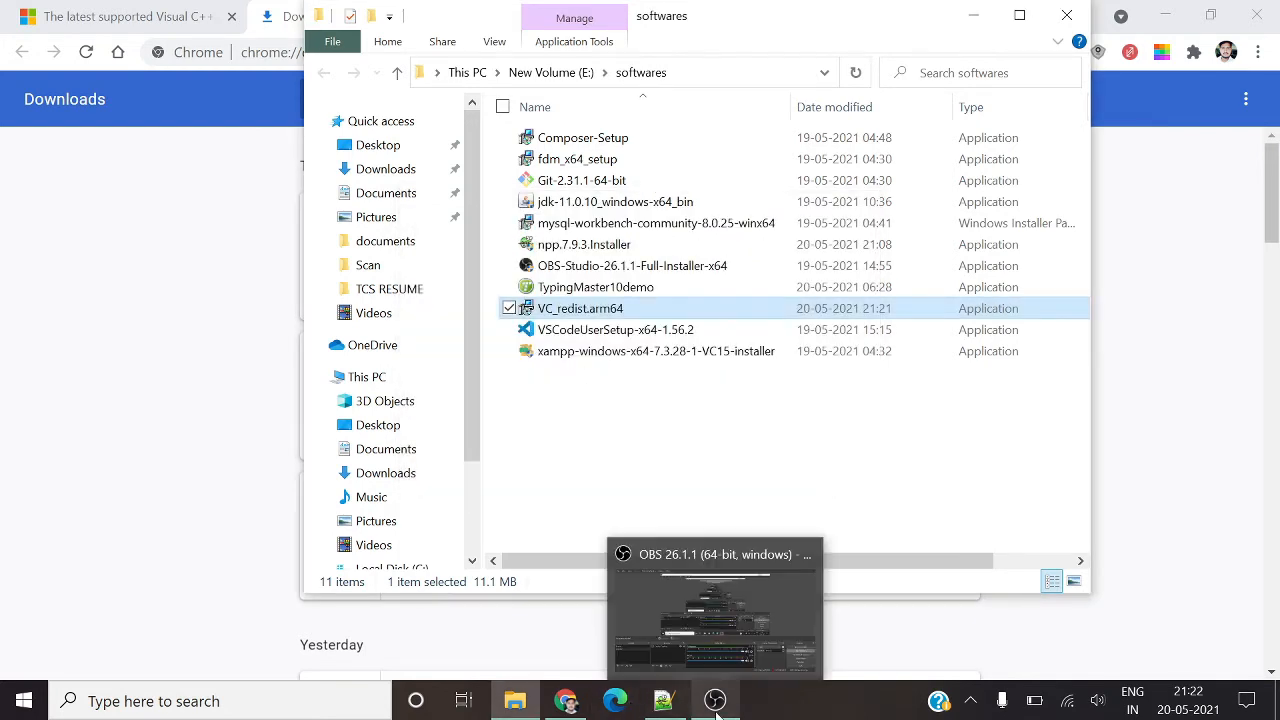
pyautogui.click(566, 703)
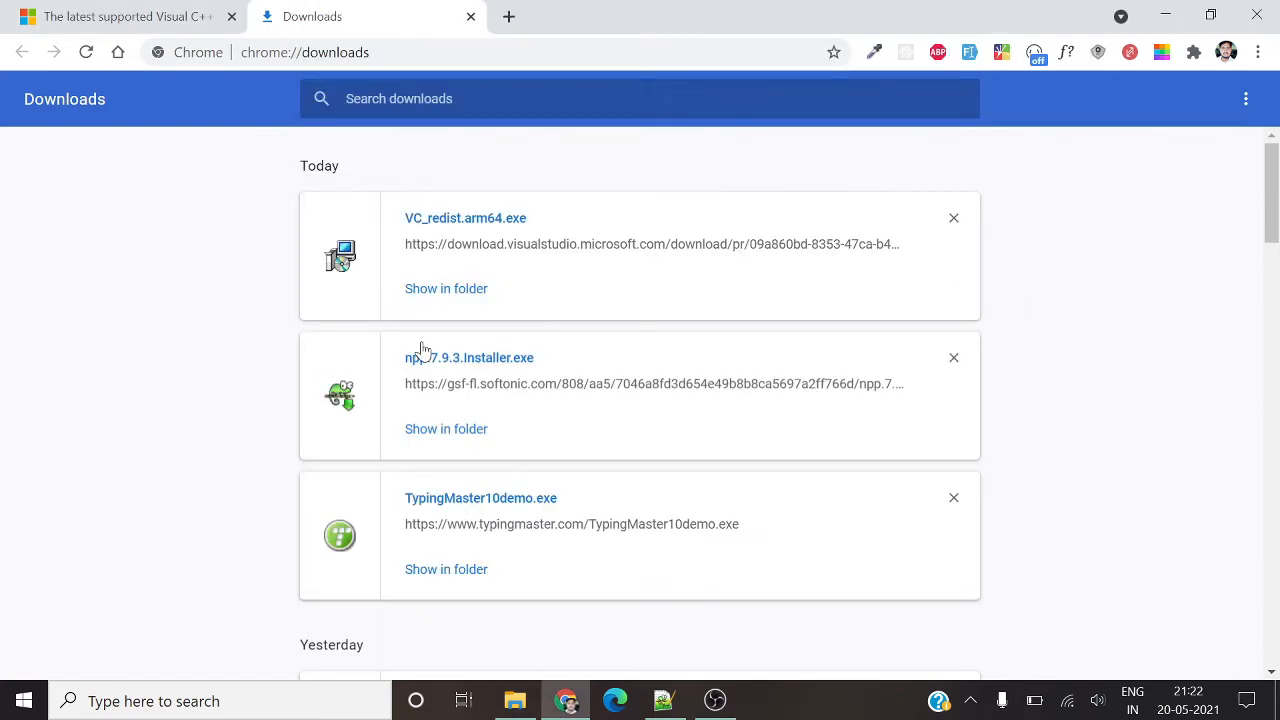
pyautogui.click(155, 8)
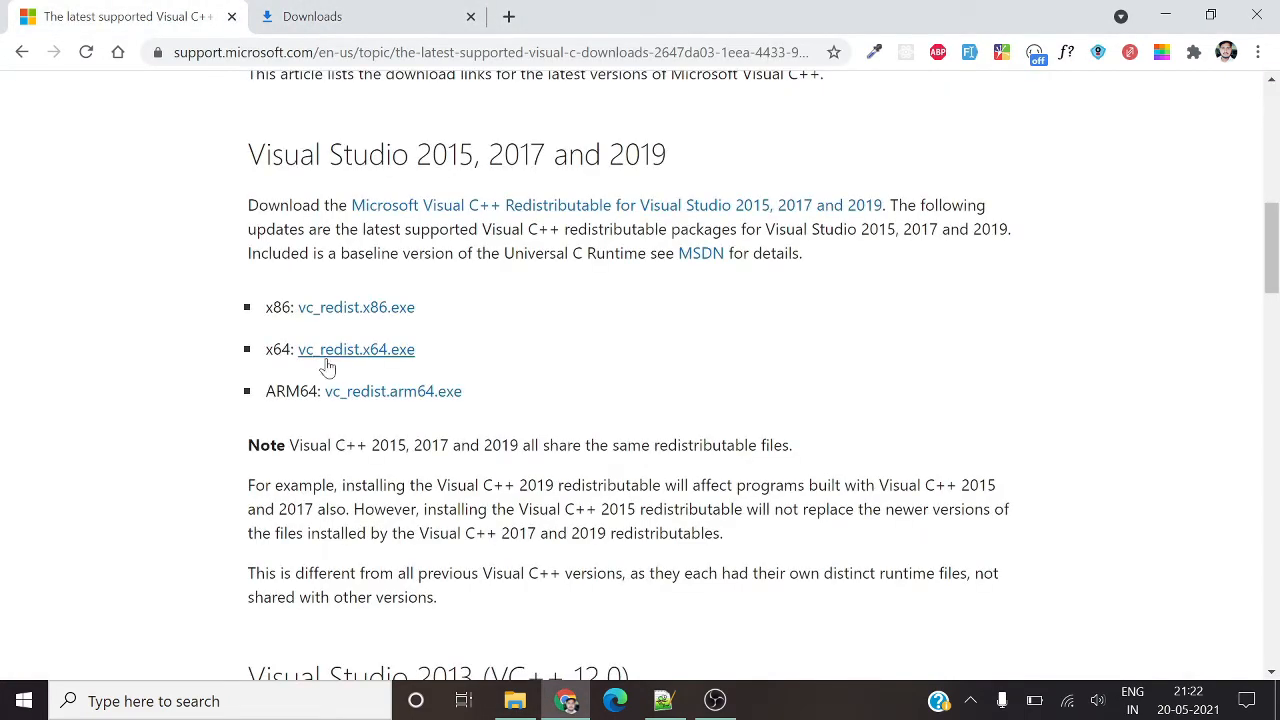
pyautogui.click(368, 352)
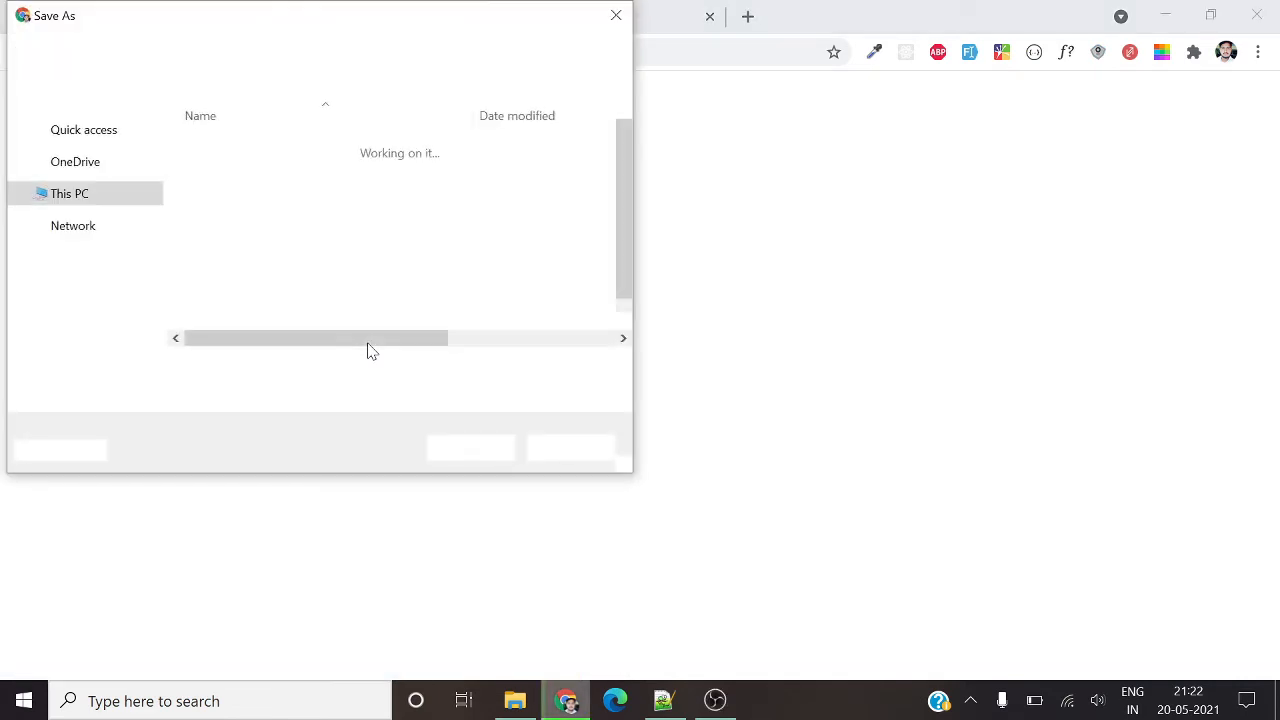
pyautogui.click(471, 449)
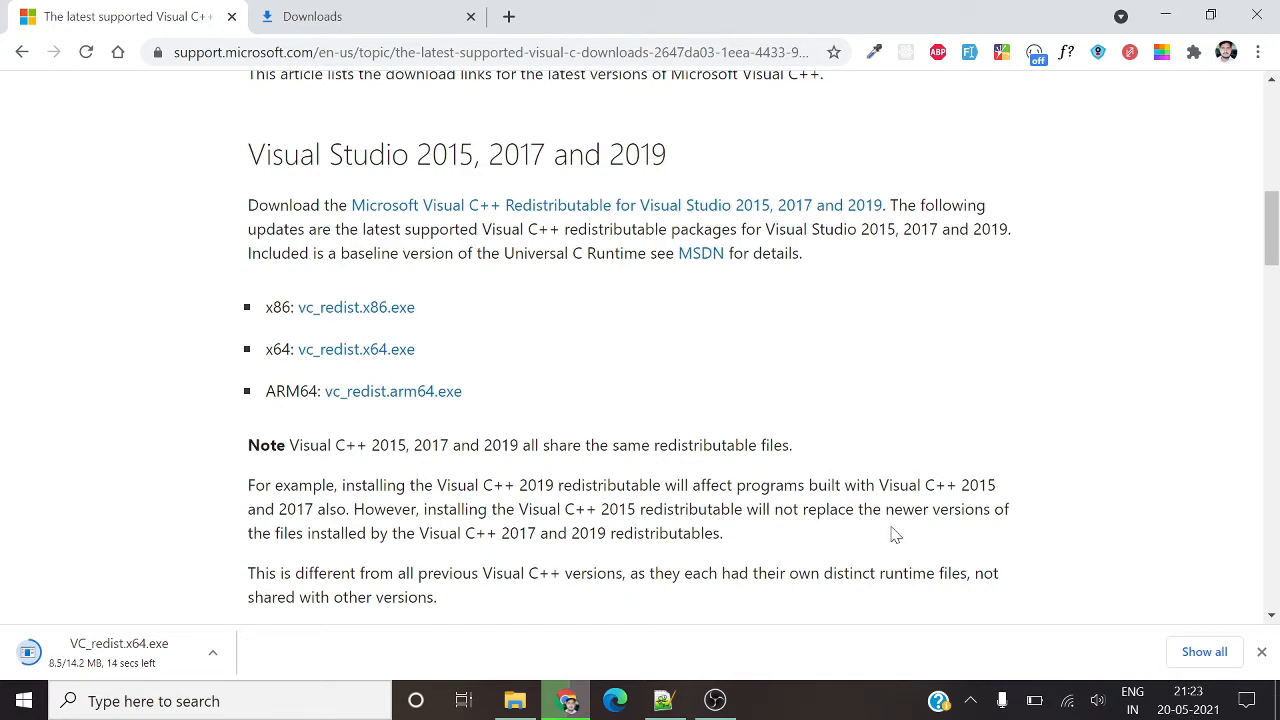
# Install the Visual C++ 2015-2019 Redistributable from the downloaded VC_redist.x64 file, accepting the license terms, and close setup without restarting
pyautogui.click(1204, 655)
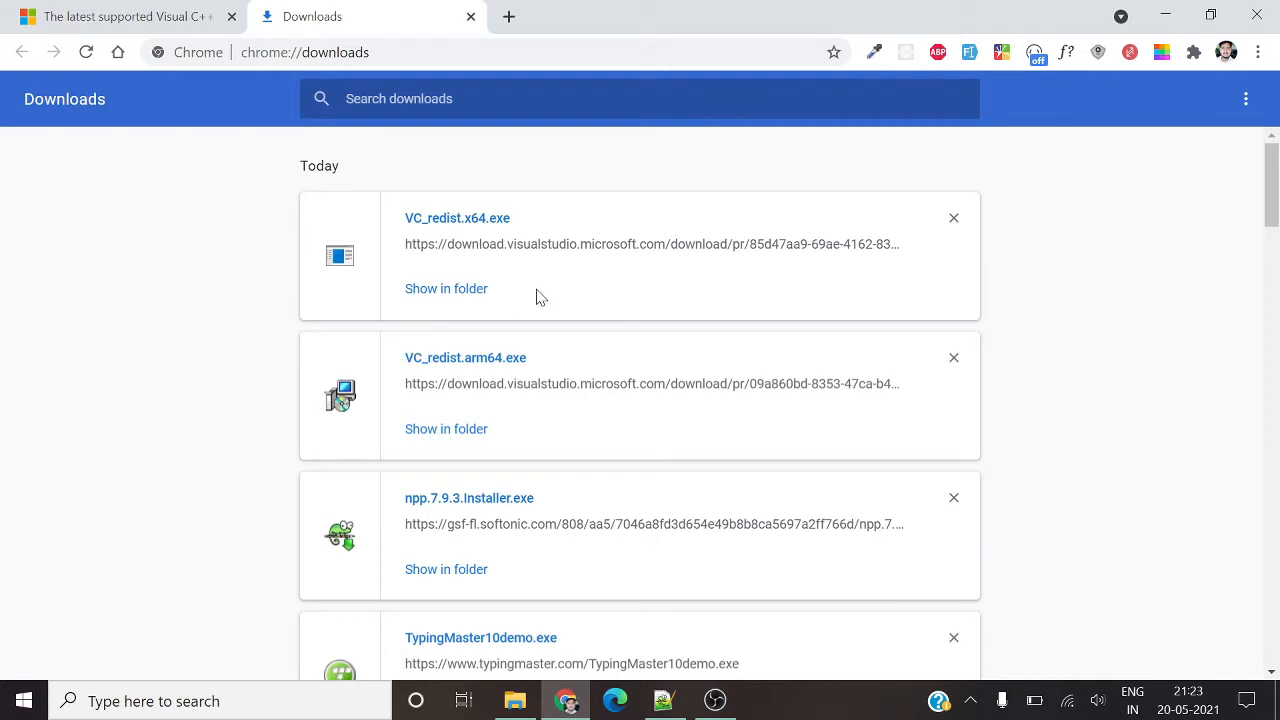
pyautogui.click(446, 289)
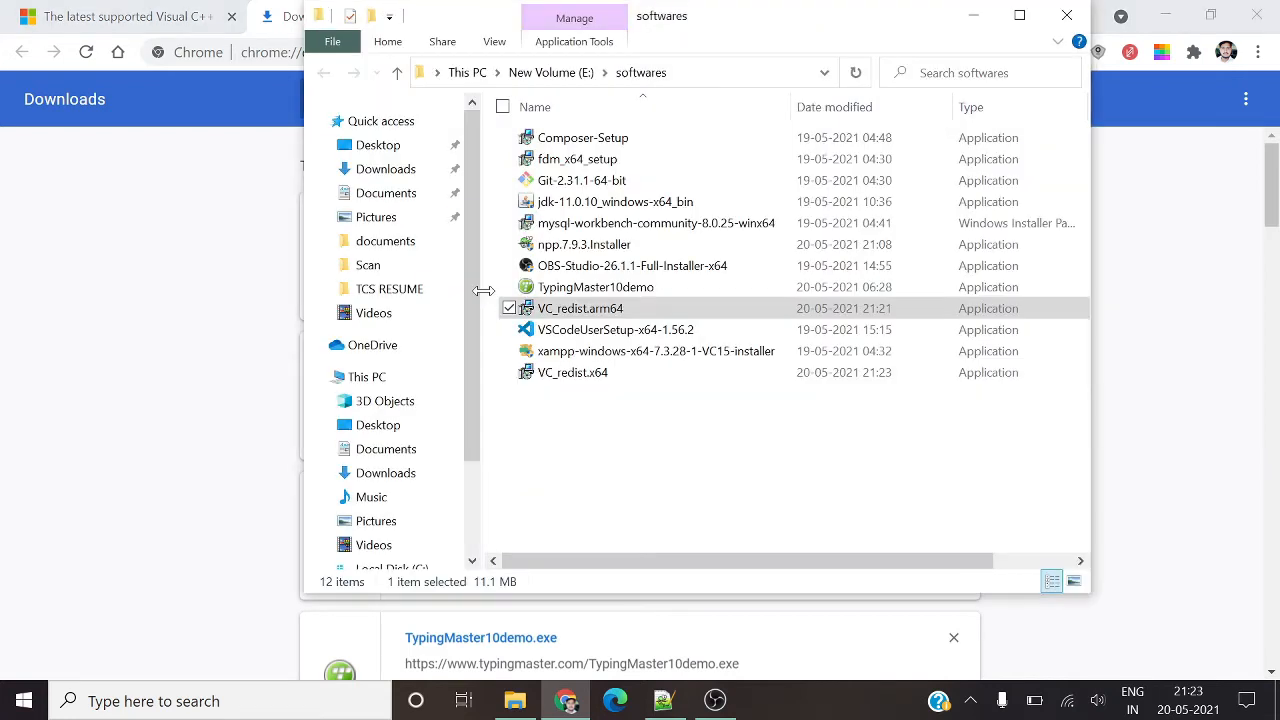
pyautogui.doubleClick(597, 373)
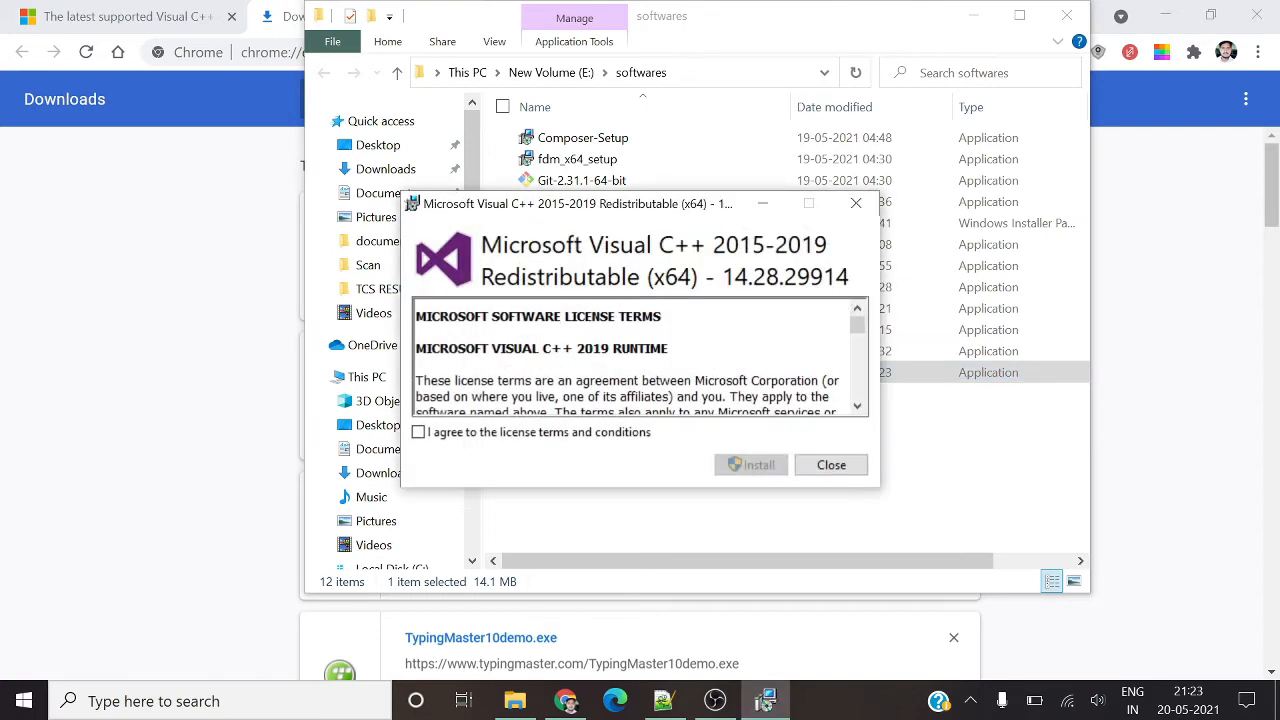
pyautogui.click(537, 432)
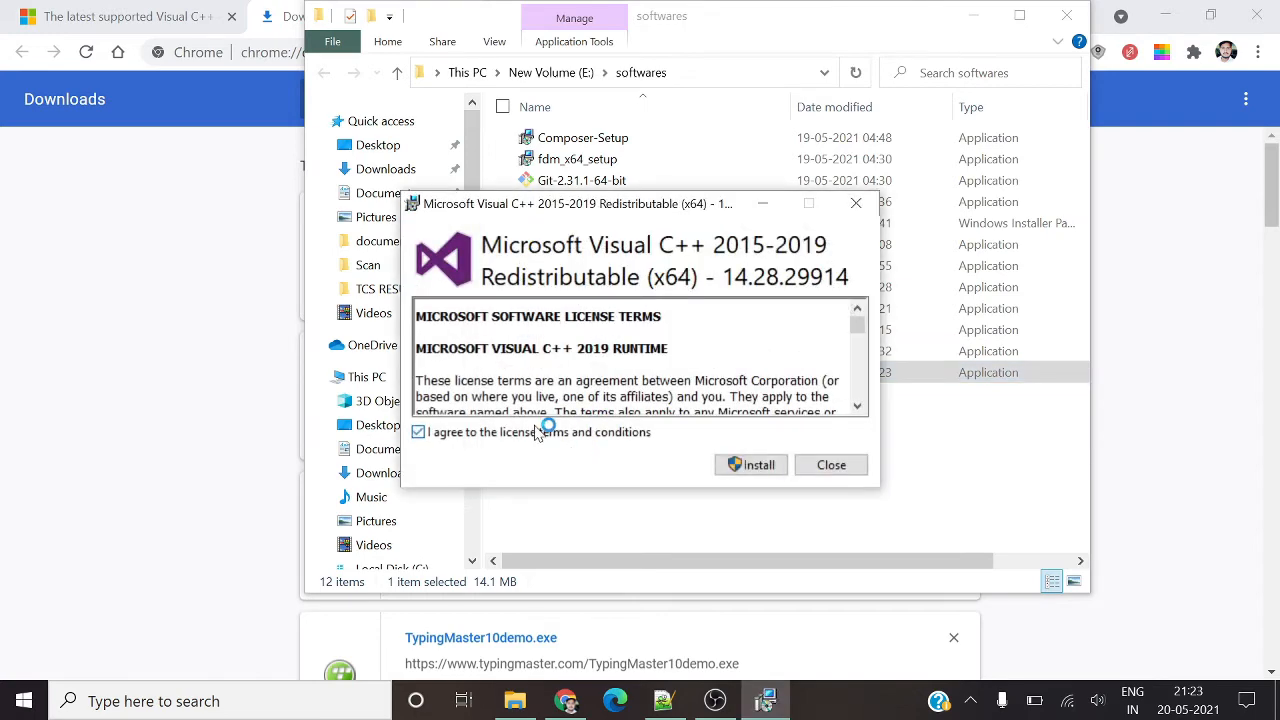
pyautogui.click(751, 464)
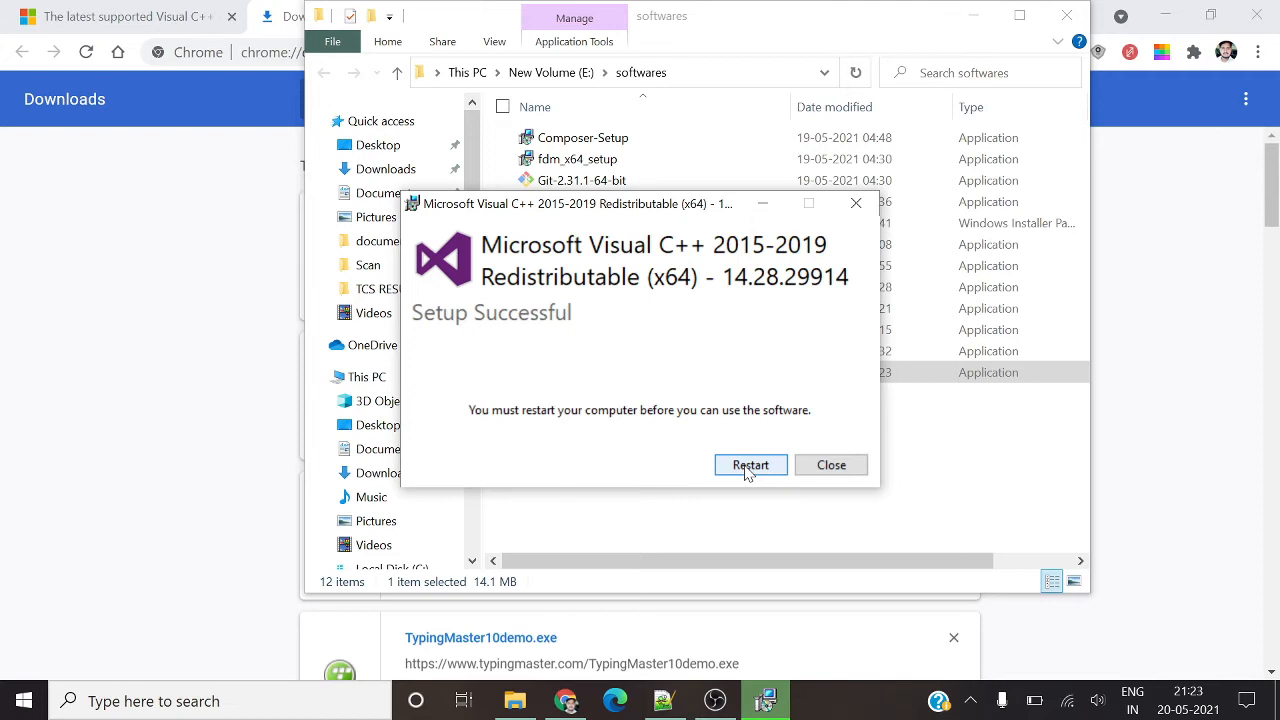
pyautogui.click(831, 467)
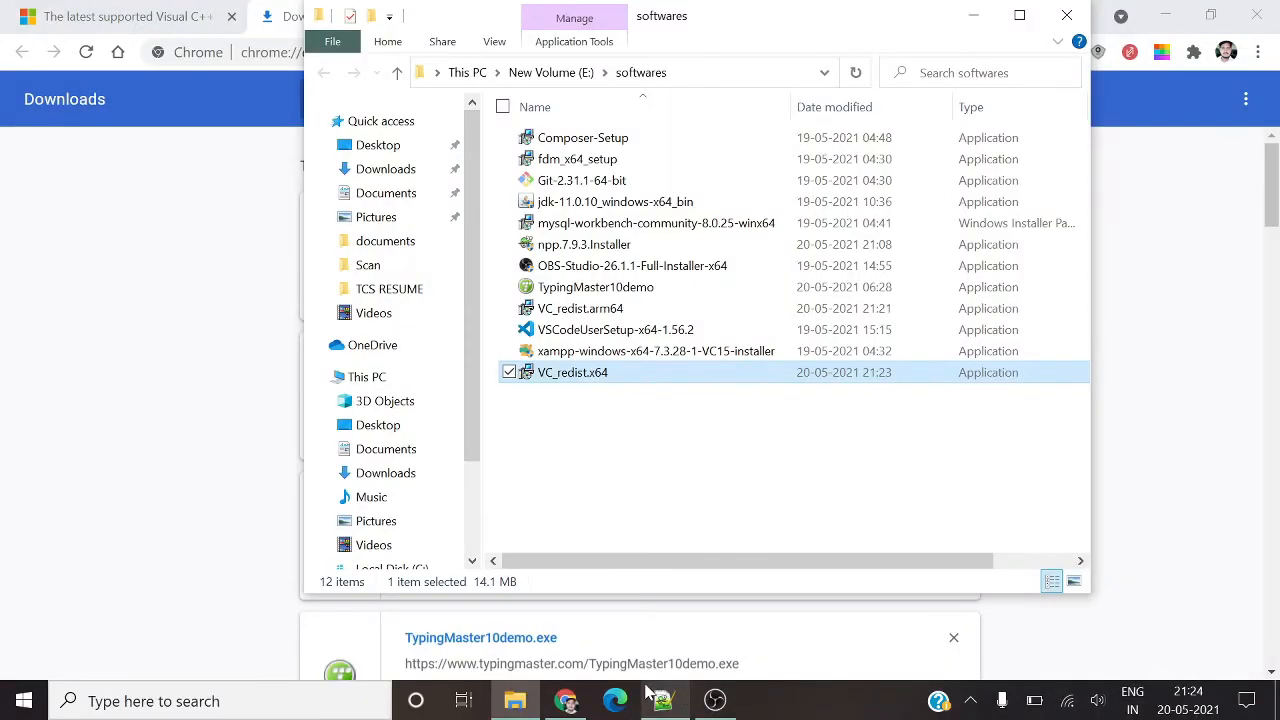
# Install MySQL Workbench 8.0 CE from mysql-workbench-community-8.0.25-winx64 with the default destination folder and the Complete setup type, and finish the wizard
pyautogui.click(527, 703)
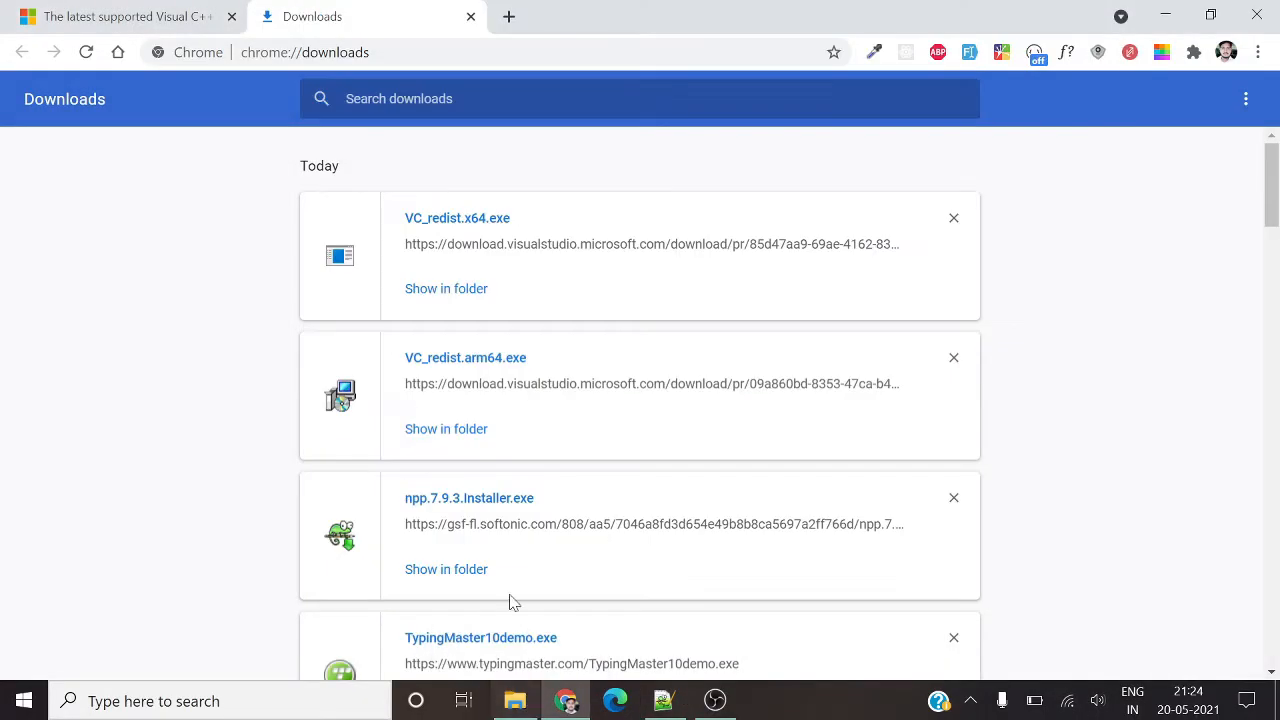
pyautogui.click(521, 712)
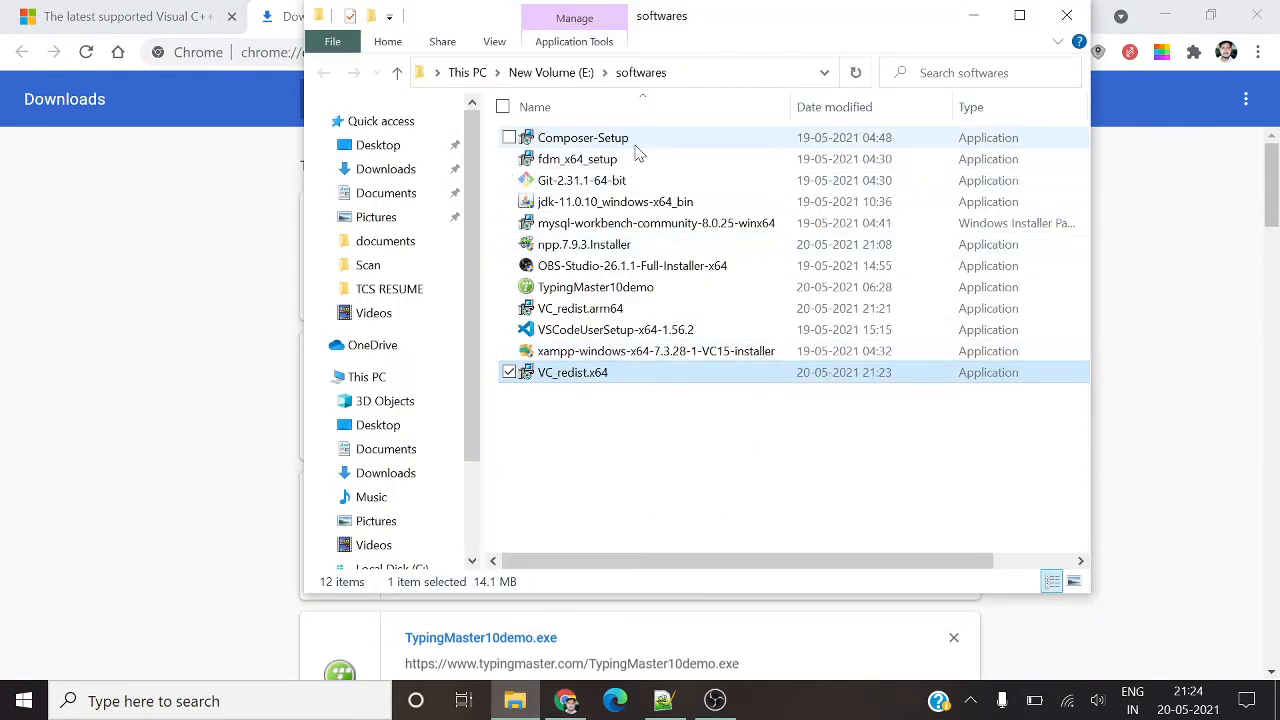
pyautogui.doubleClick(628, 224)
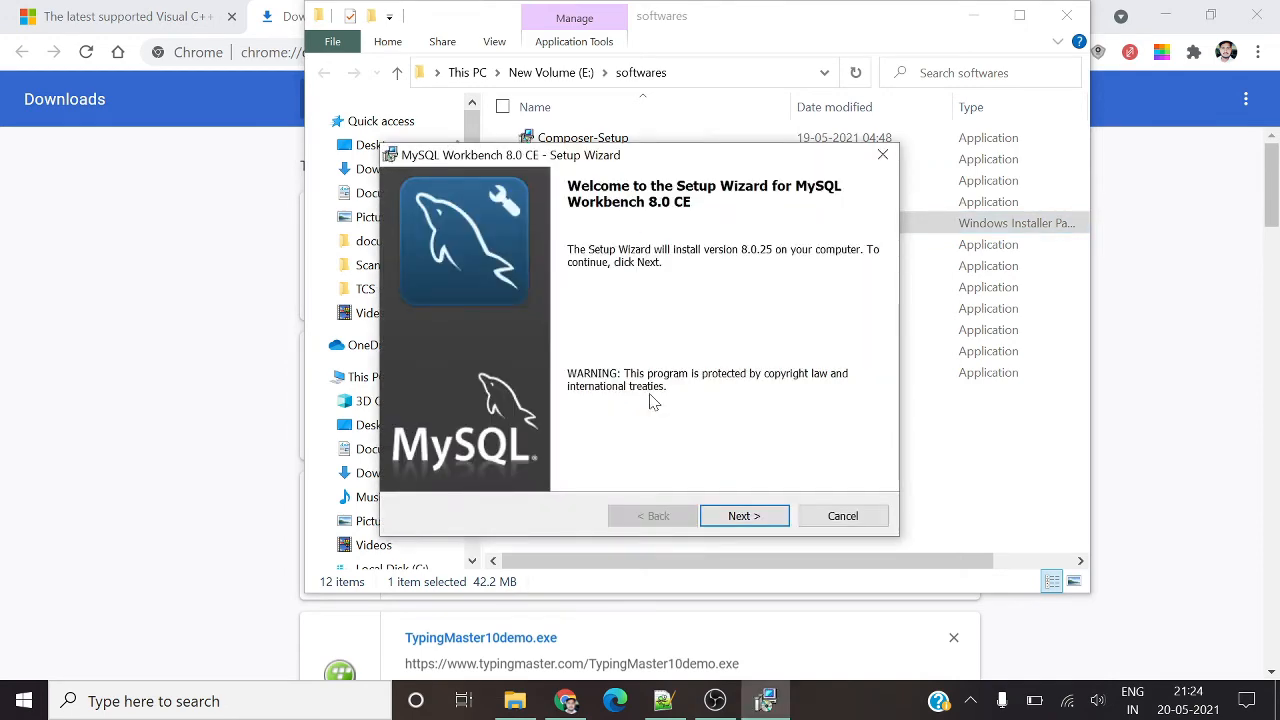
pyautogui.click(753, 525)
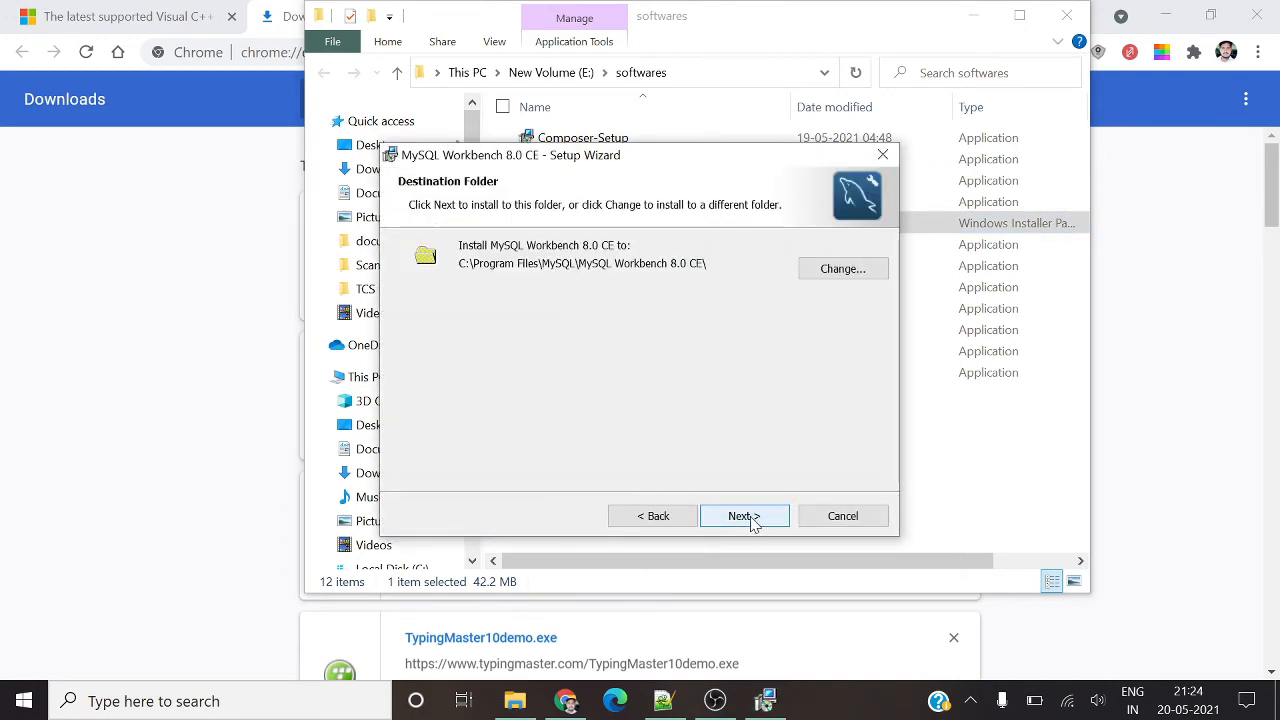
pyautogui.click(752, 520)
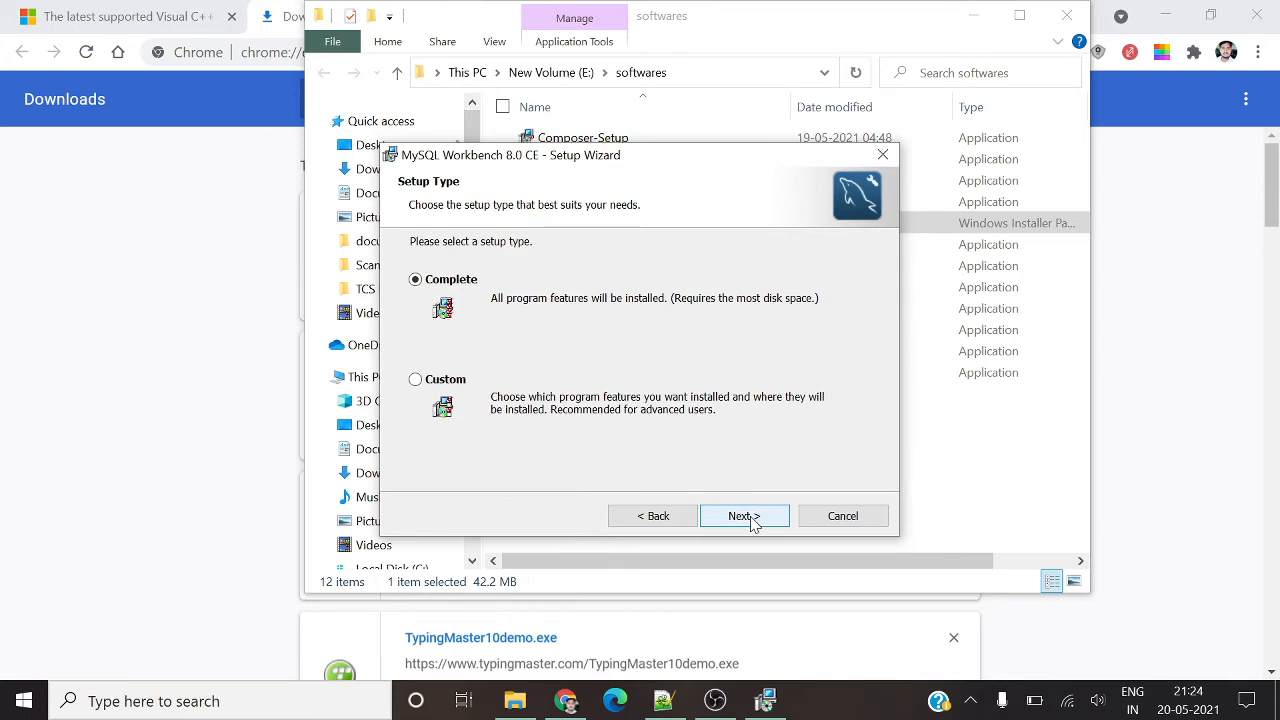
pyautogui.click(752, 518)
pyautogui.click(752, 518)
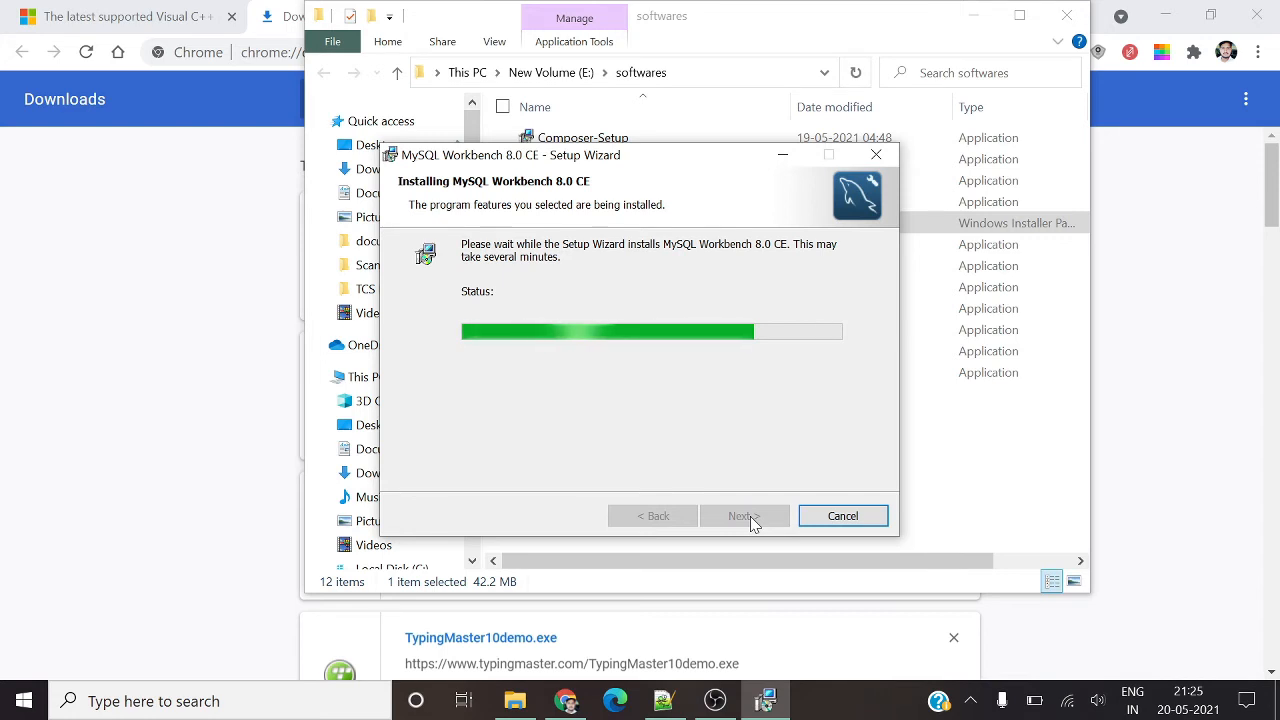
pyautogui.click(751, 520)
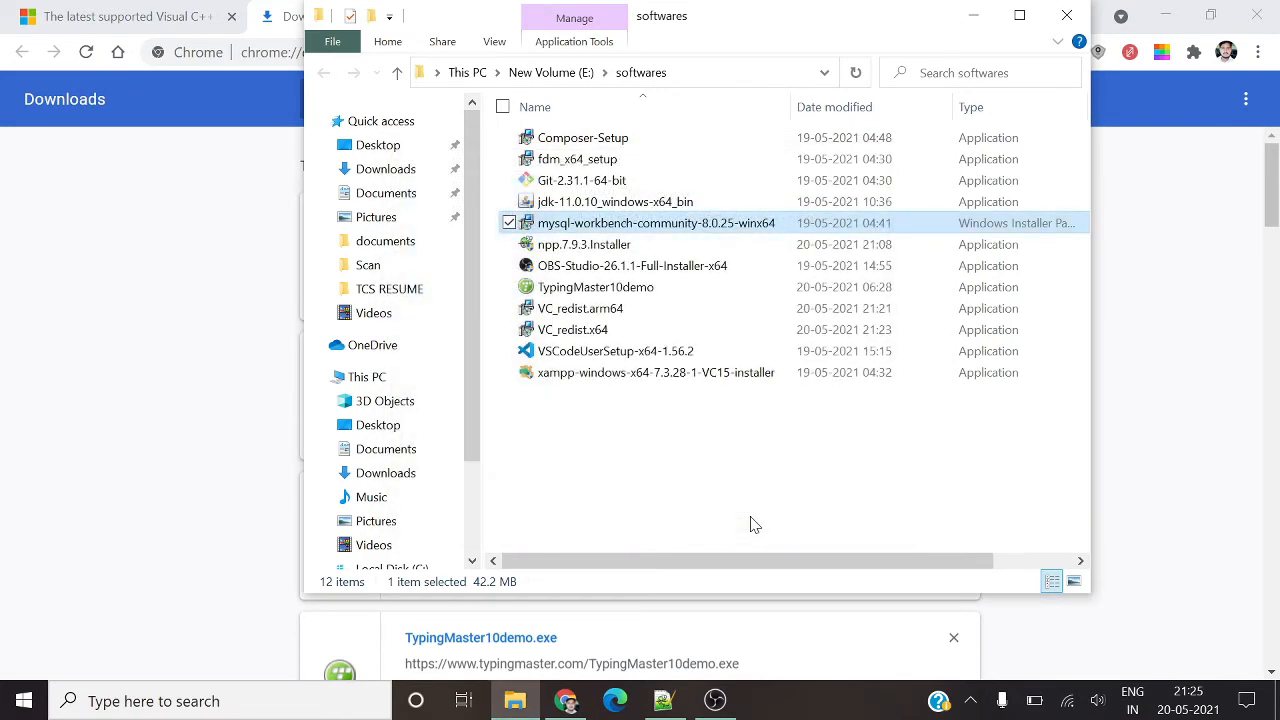
# Launch MySQL Workbench 8.0 CE and move its window to the upper-left corner of the desktop
pyautogui.click(153, 701)
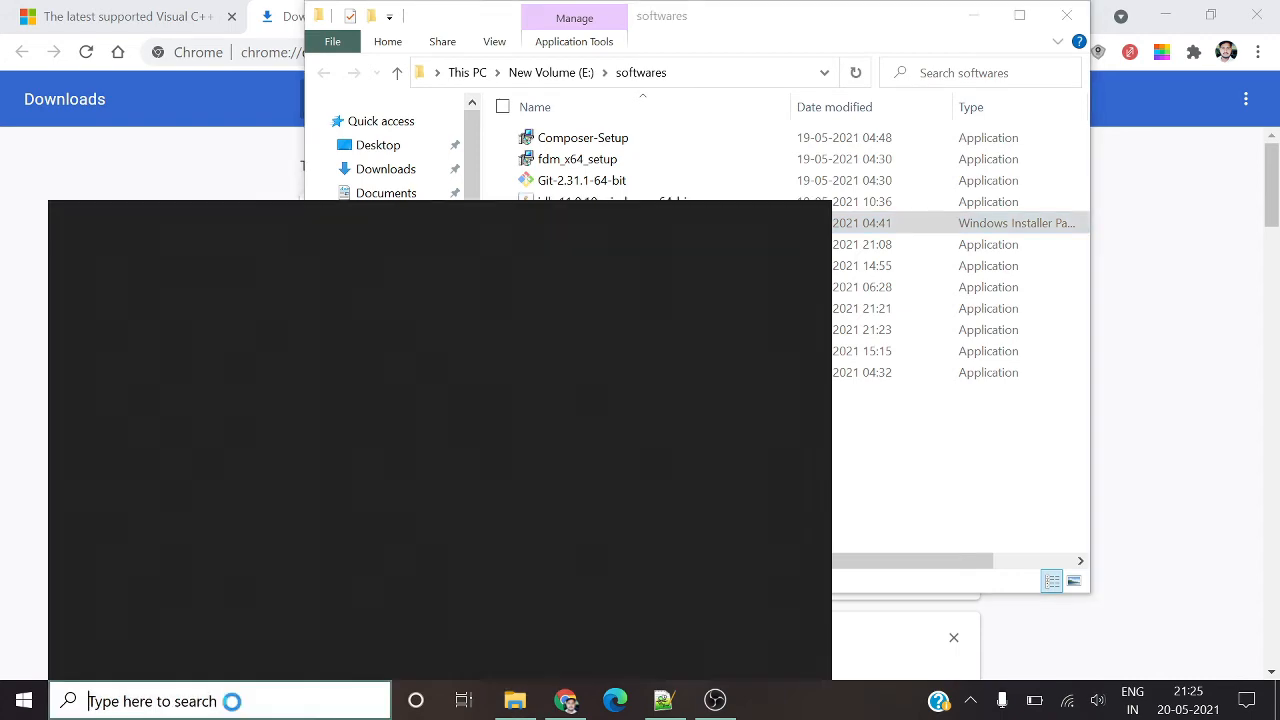
pyautogui.write('work')
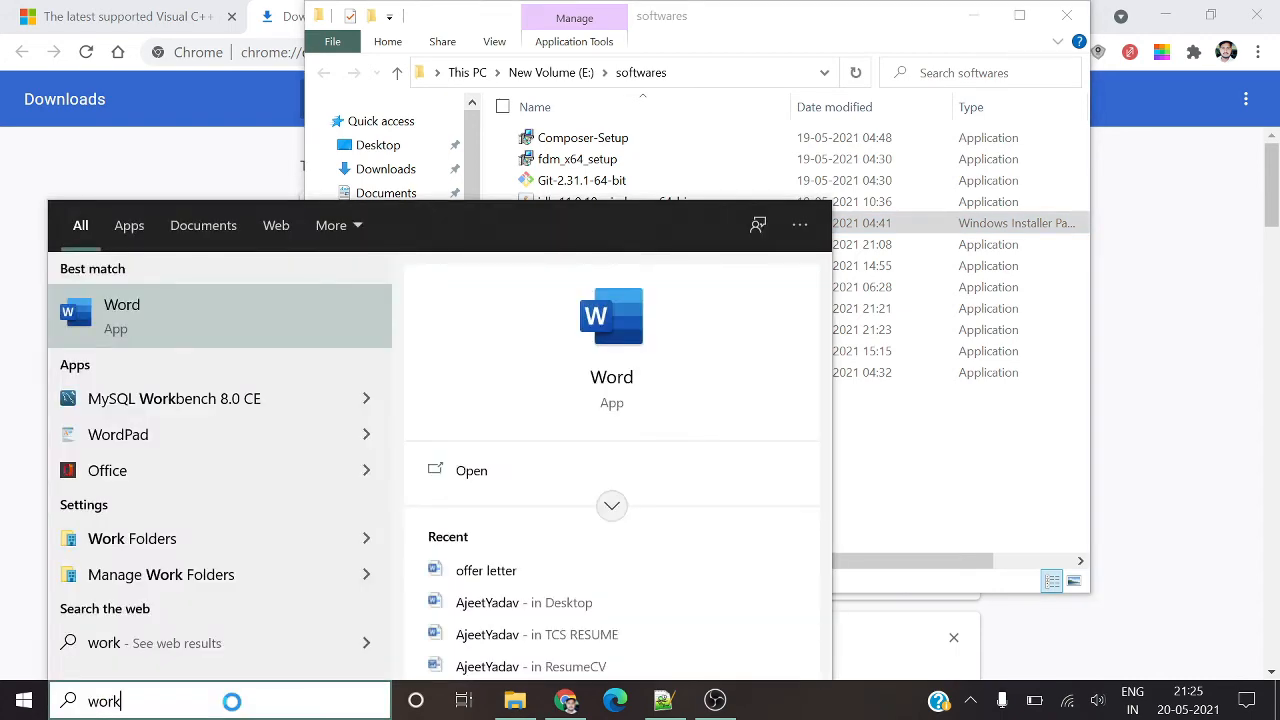
pyautogui.press('Down')
pyautogui.press('Return')
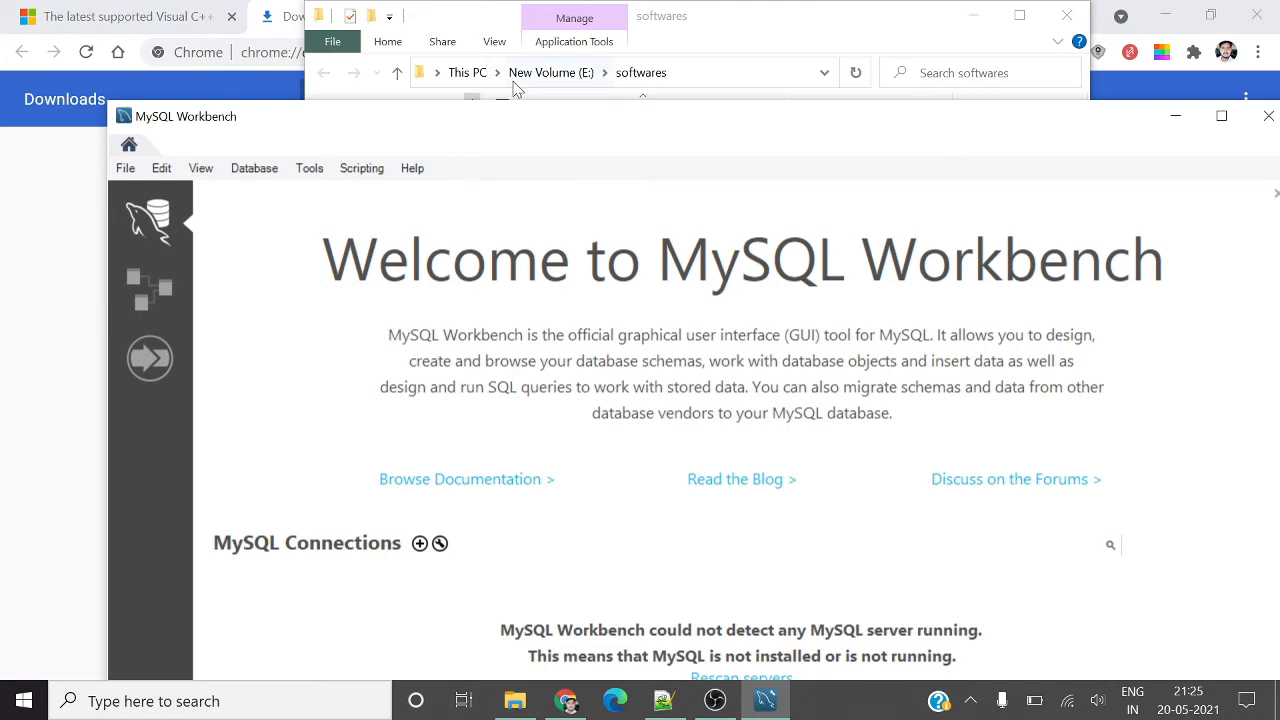
pyautogui.moveTo(517, 118); pyautogui.dragTo(403, 9)
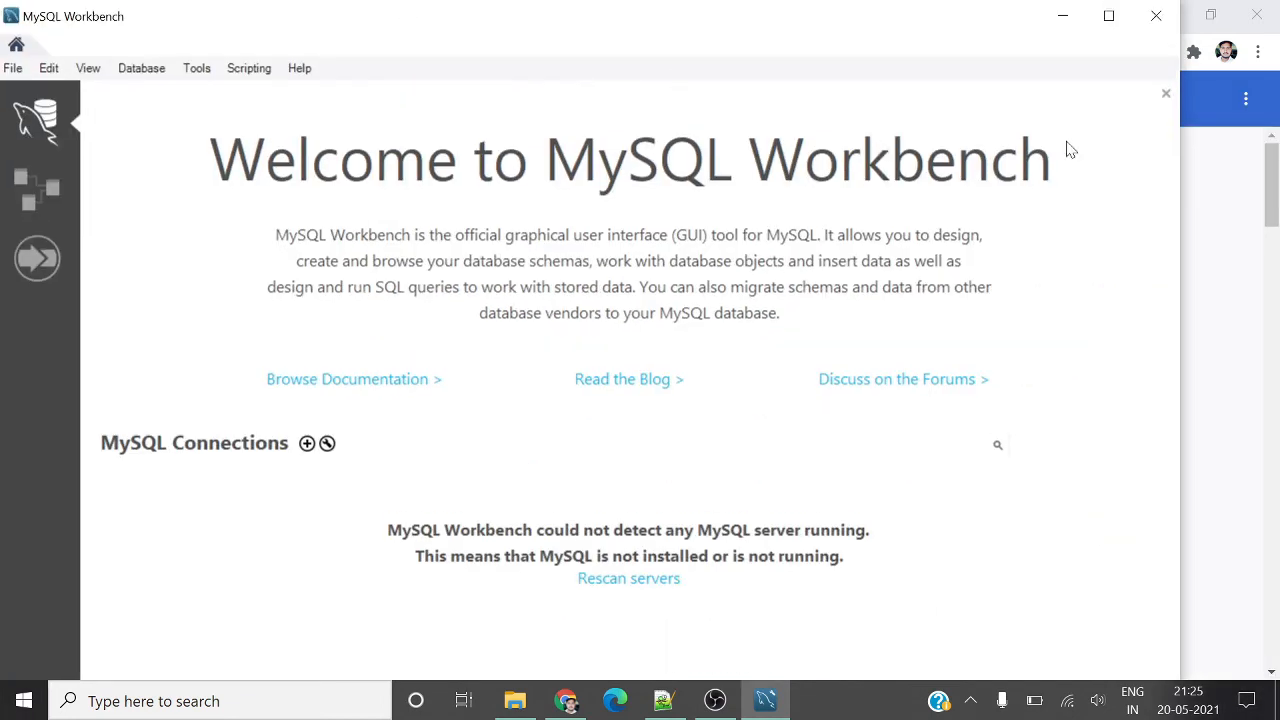
# Start a new MySQL connection named localhost and replace the default username with the personal account's username
pyautogui.click(307, 444)
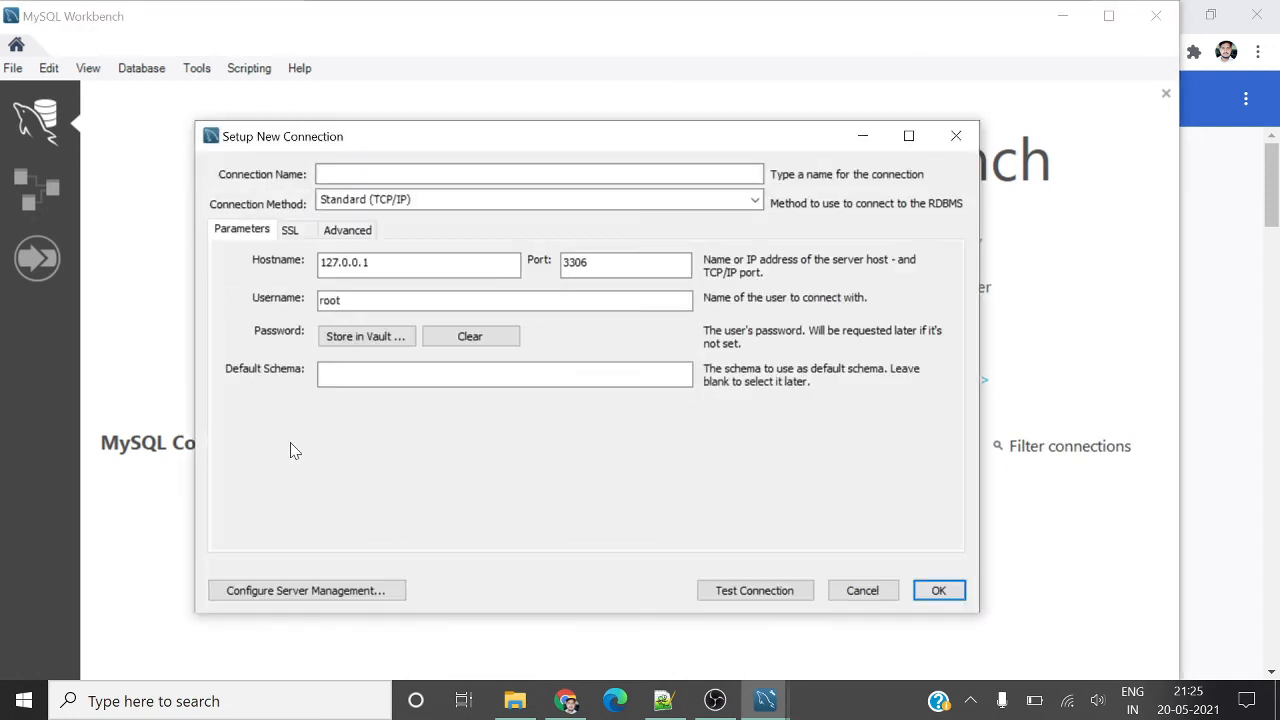
pyautogui.click(346, 175)
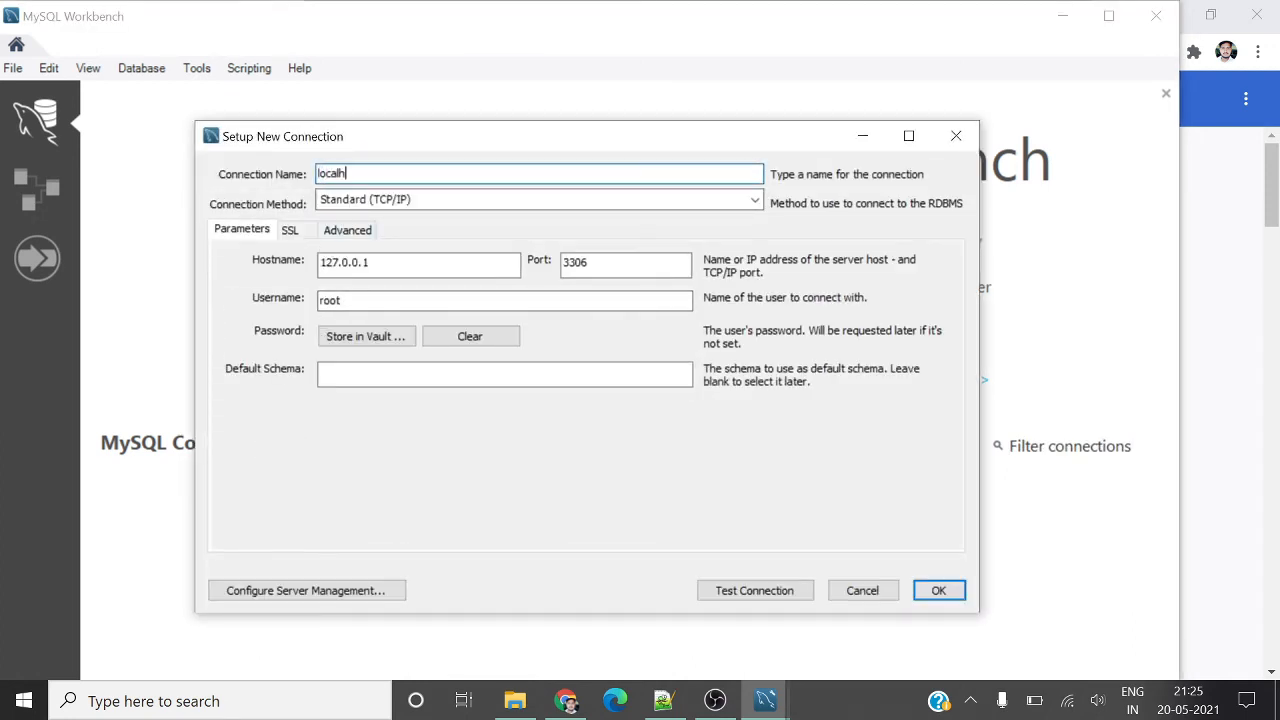
pyautogui.click(405, 301)
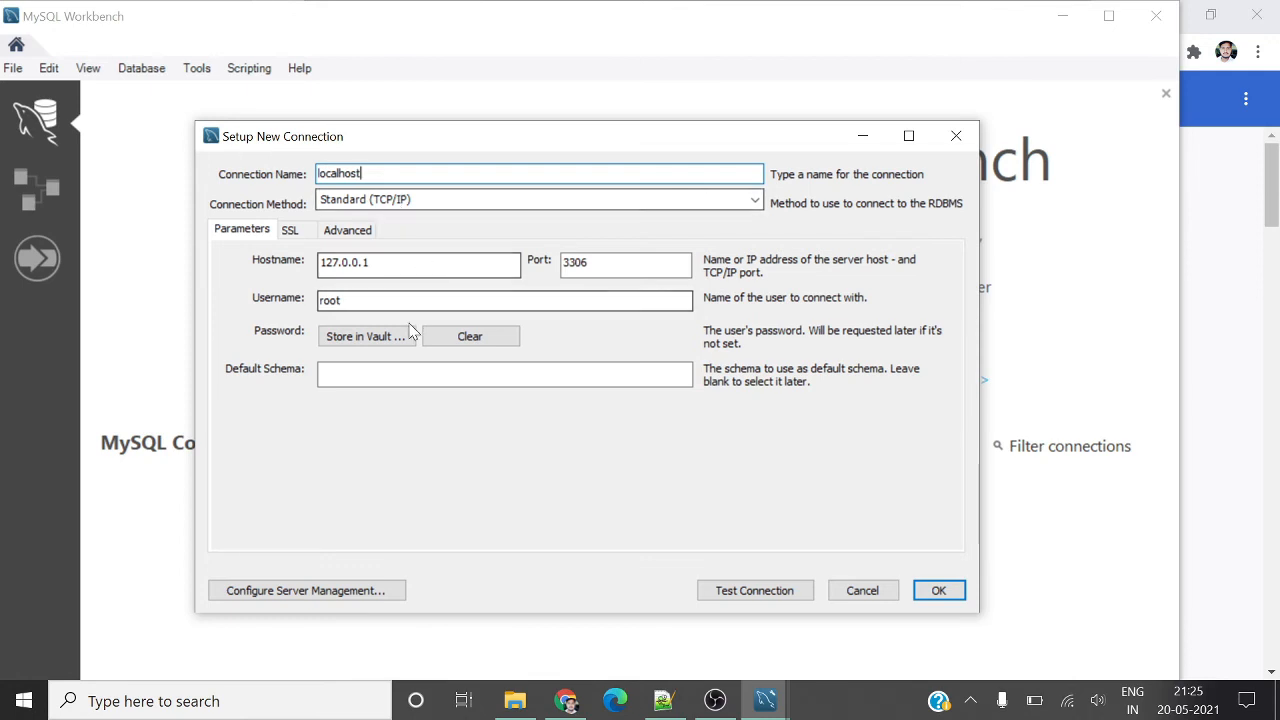
pyautogui.press('BackSpace')
pyautogui.press('BackSpace')
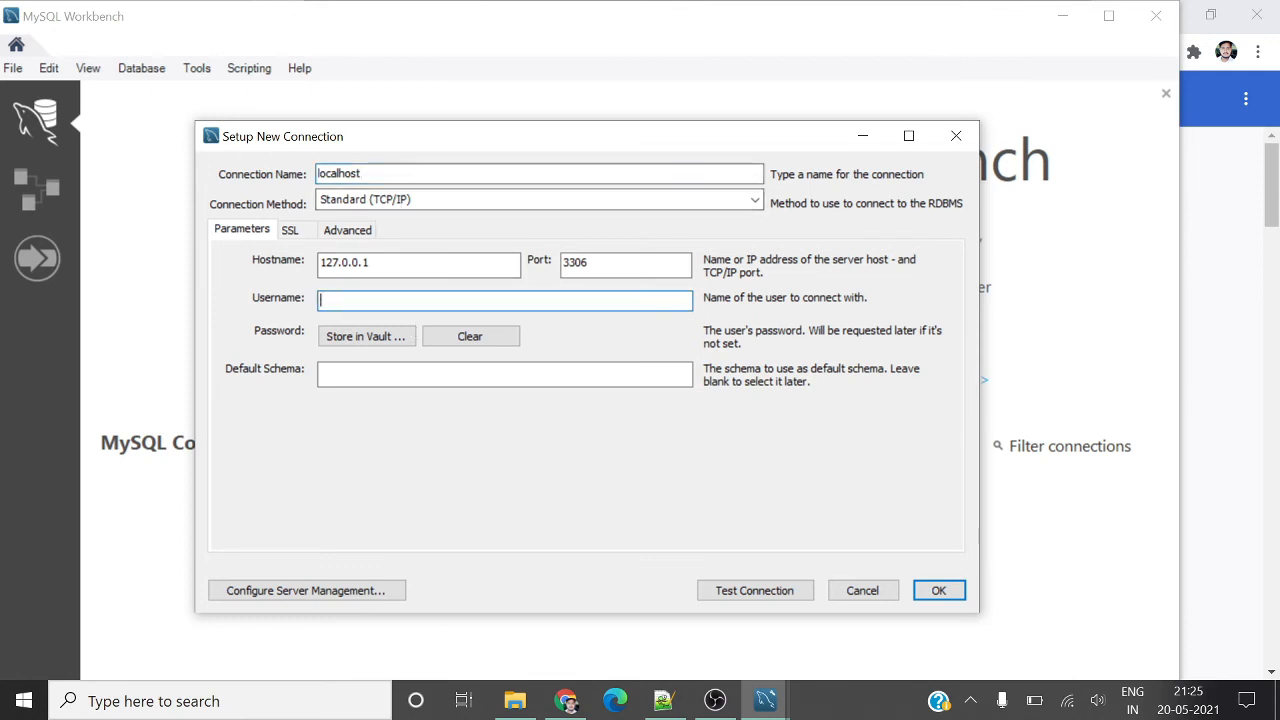
pyautogui.write('ajeet')
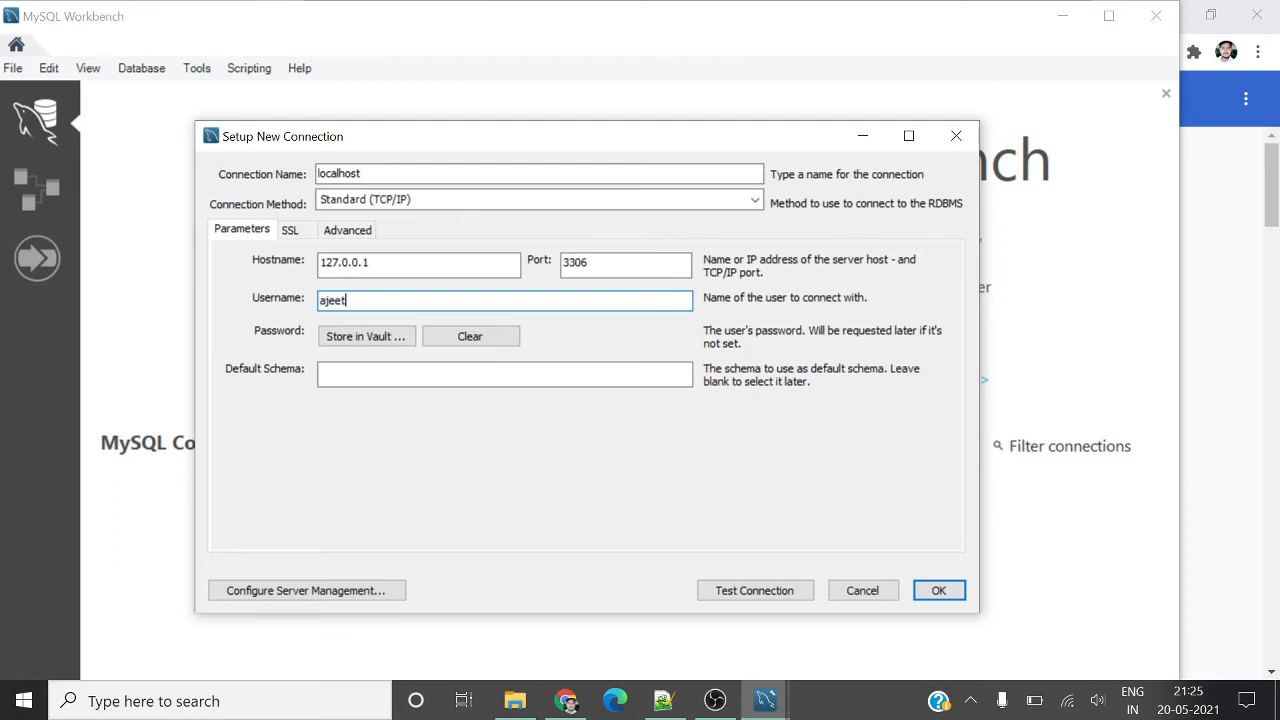
# Store the account password in the vault for the new connection and try to test the connection
pyautogui.click(372, 341)
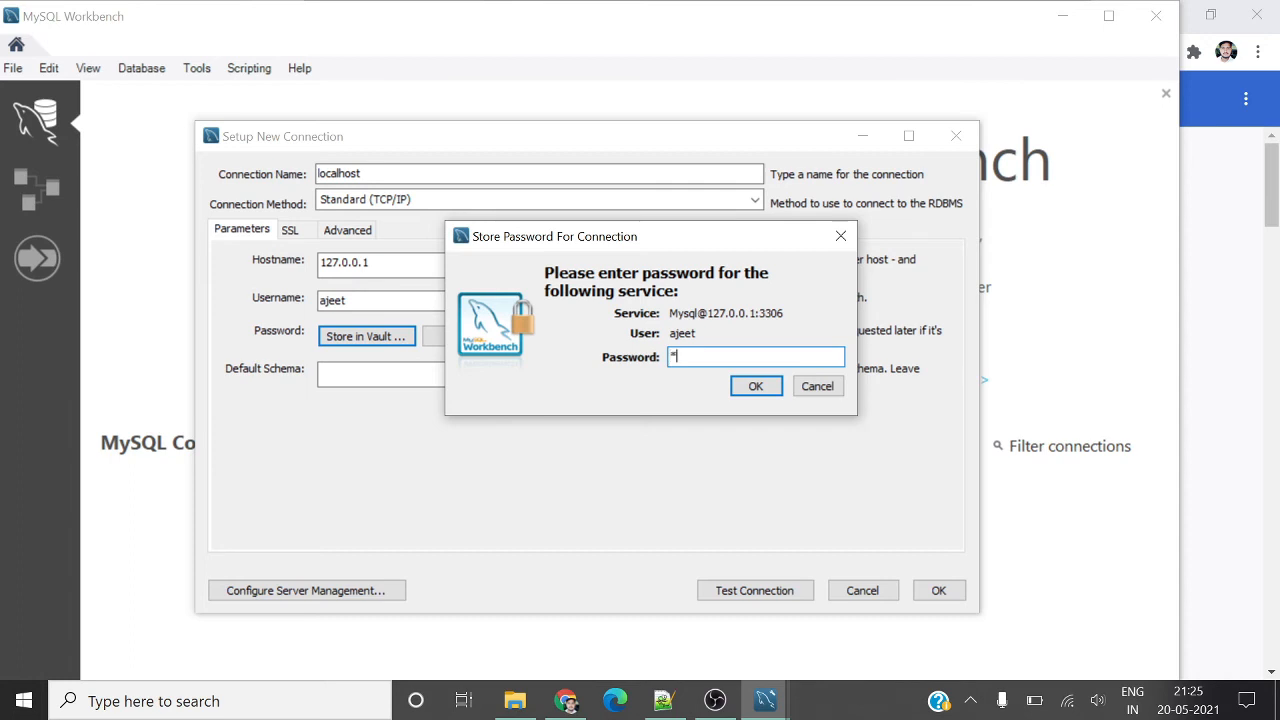
pyautogui.click(757, 393)
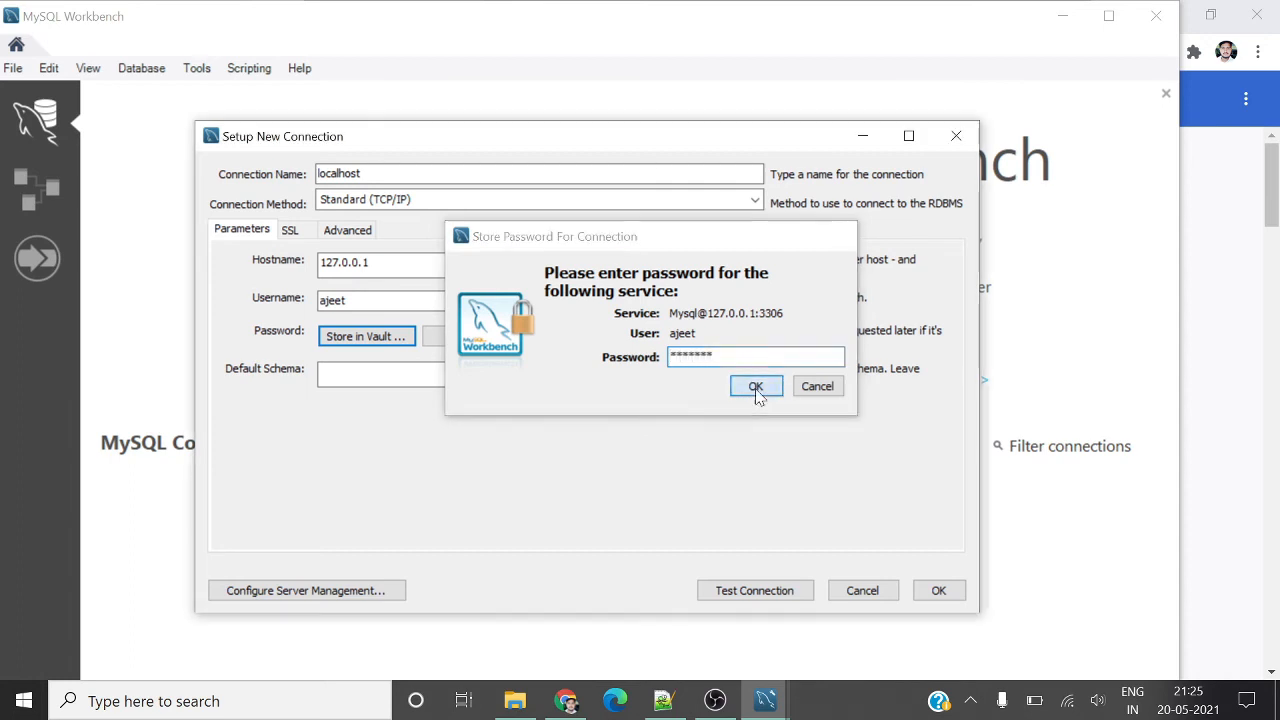
pyautogui.click(787, 597)
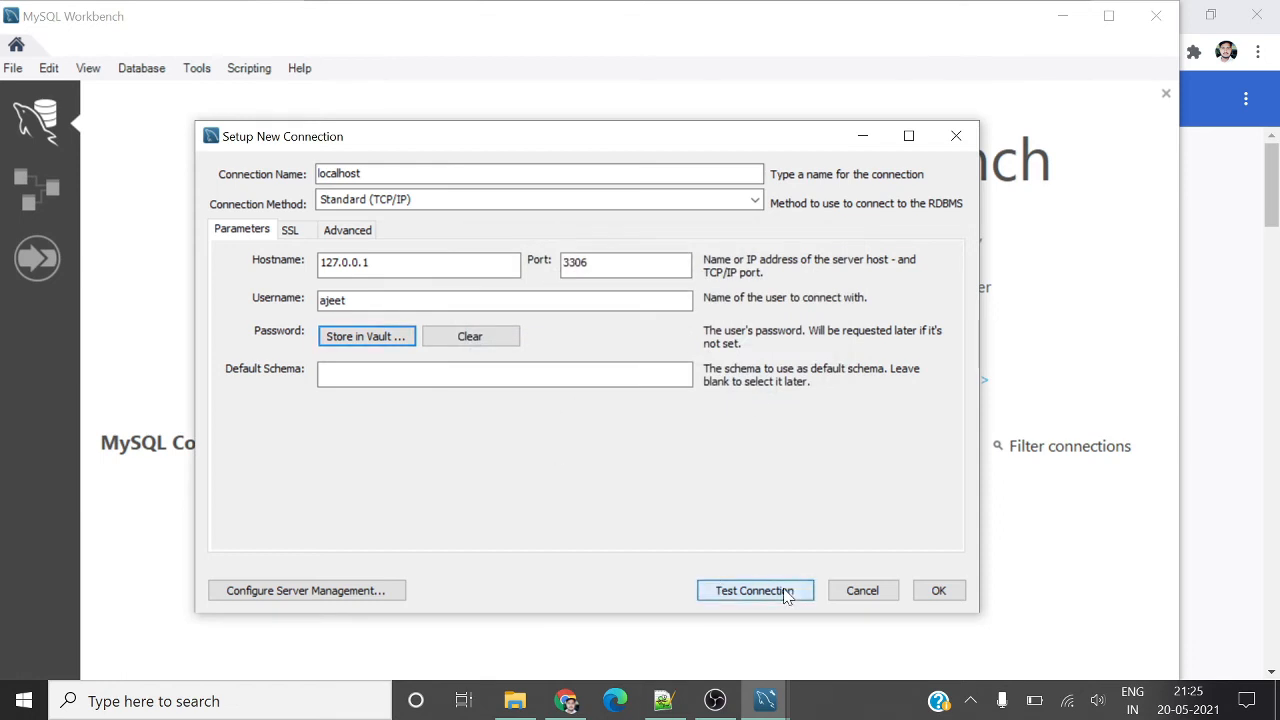
pyautogui.click(787, 594)
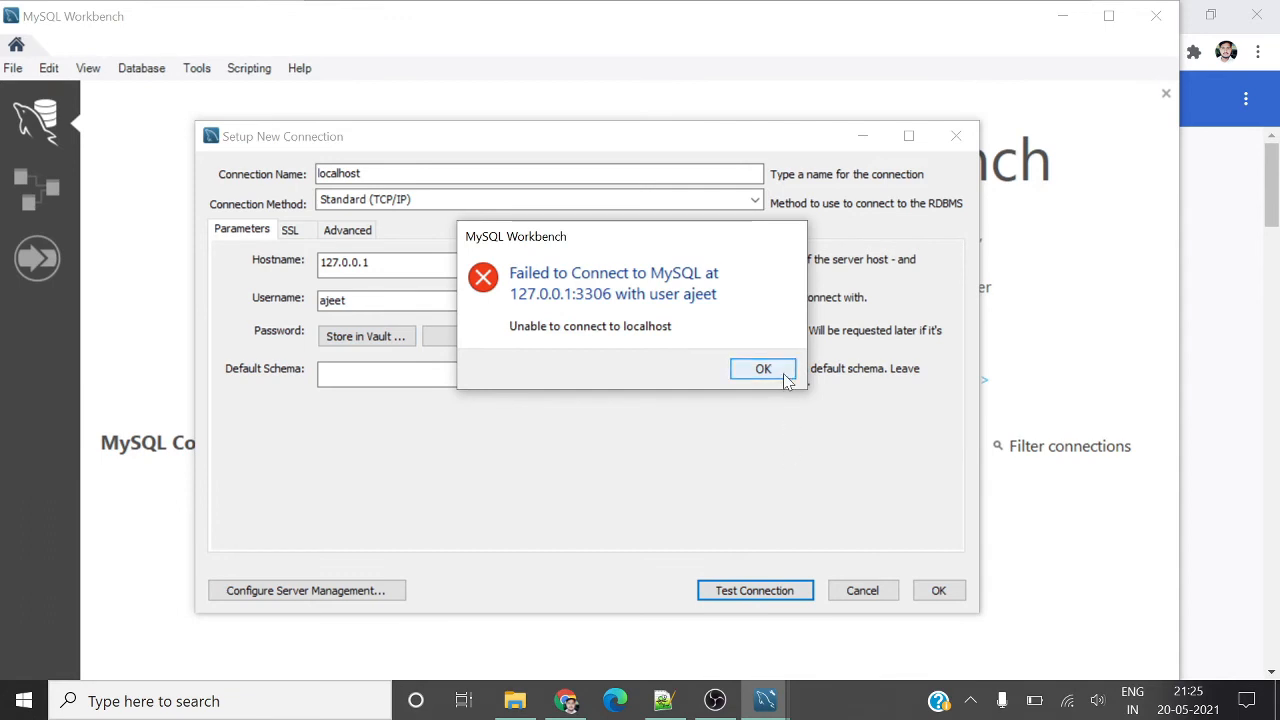
pyautogui.click(787, 380)
# Switch to the XAMPP Control Panel, start the MySQL and Apache modules, and minimize it
pyautogui.press('super')
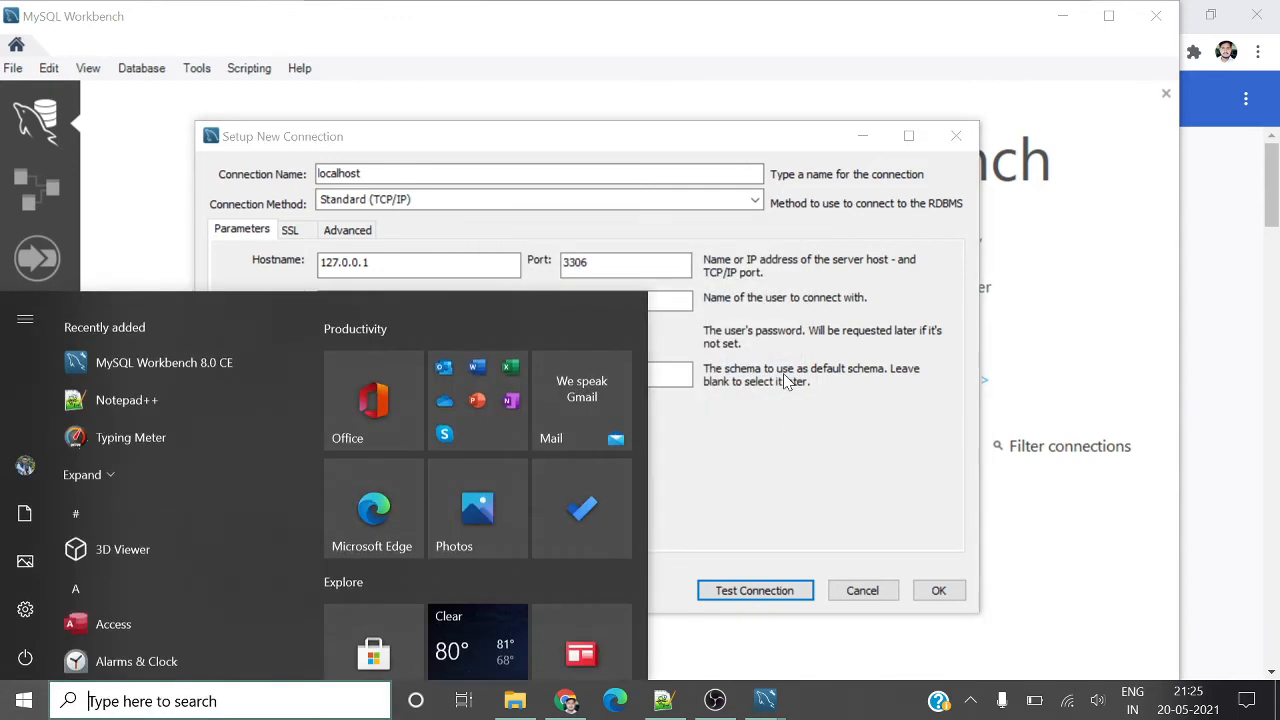
pyautogui.write('xa')
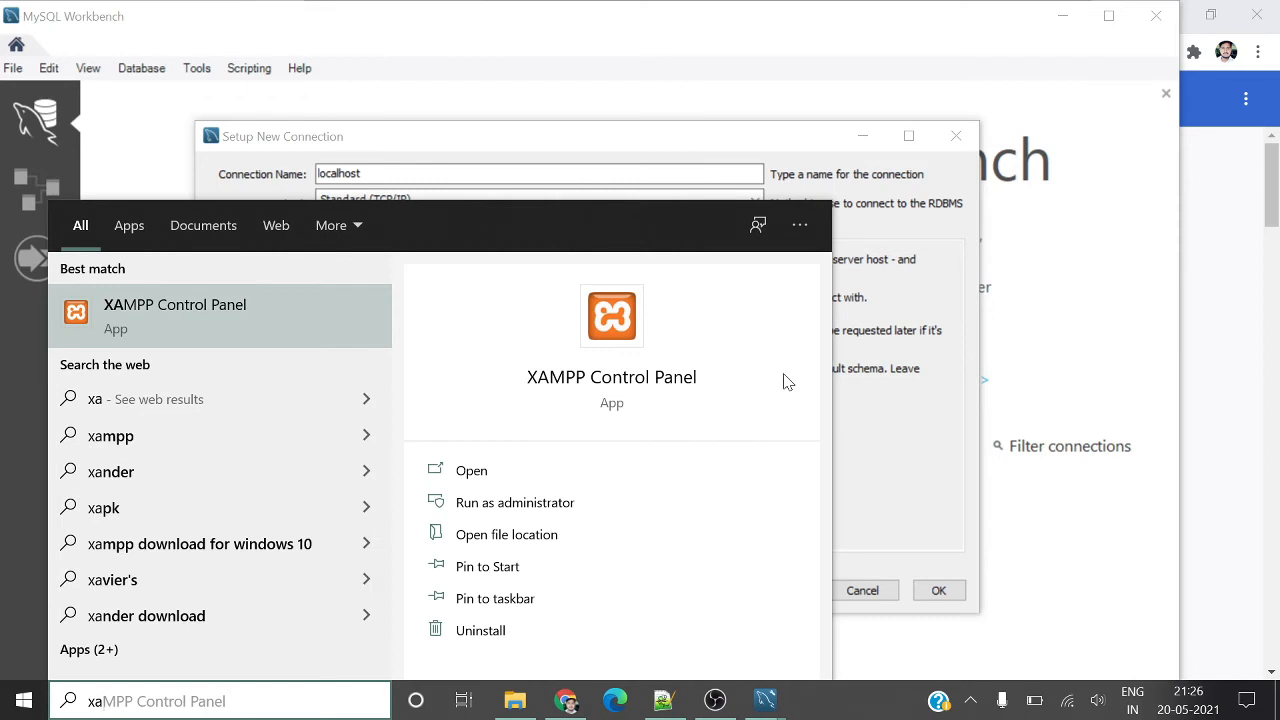
pyautogui.press('Return')
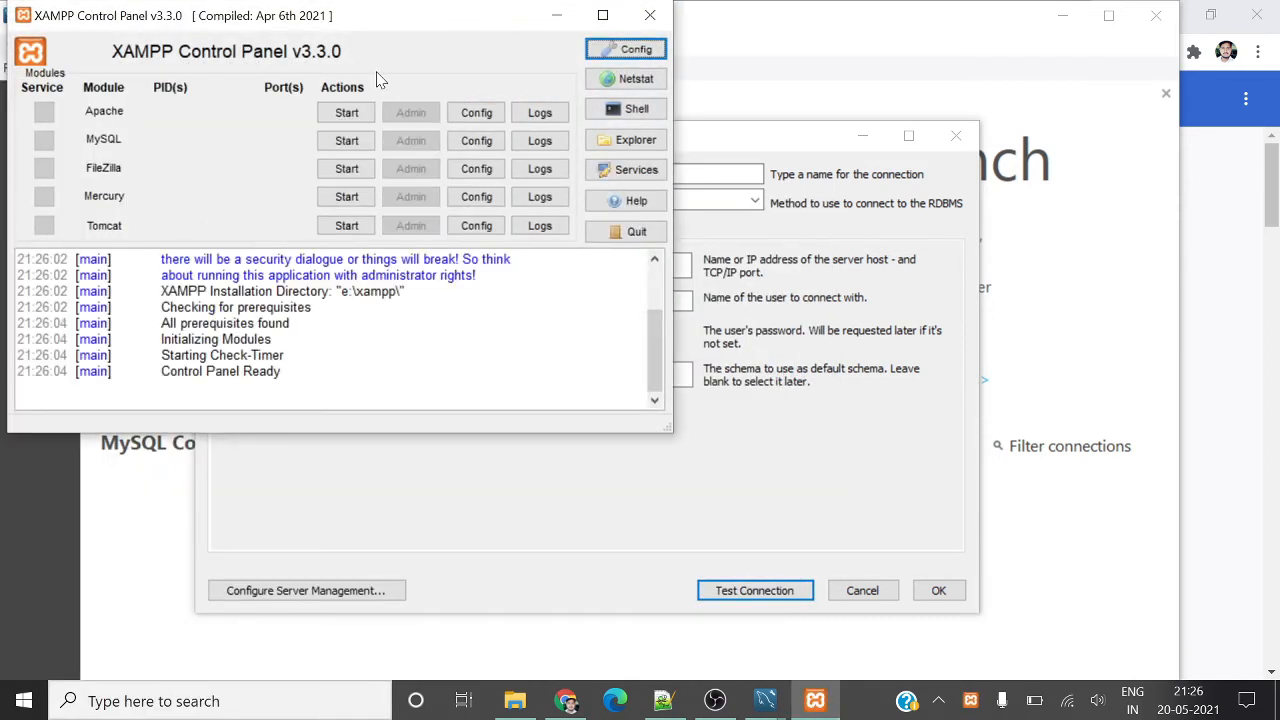
pyautogui.click(331, 146)
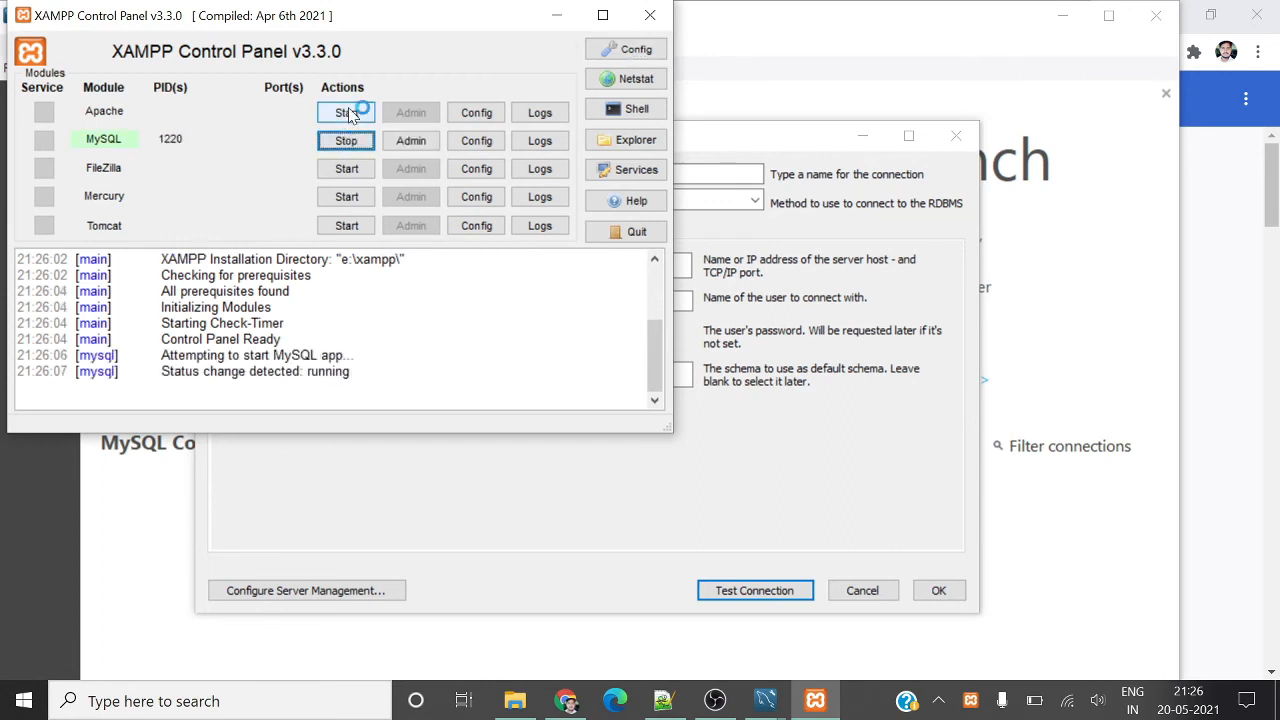
pyautogui.click(347, 113)
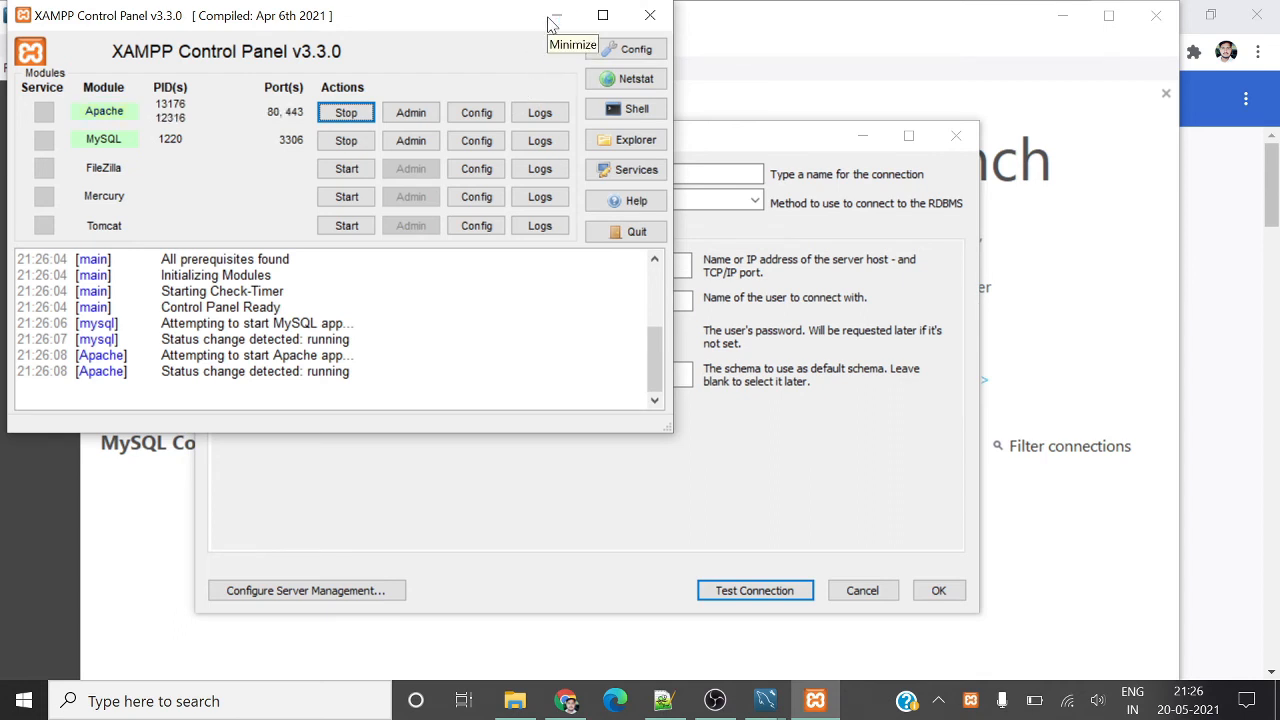
pyautogui.click(554, 20)
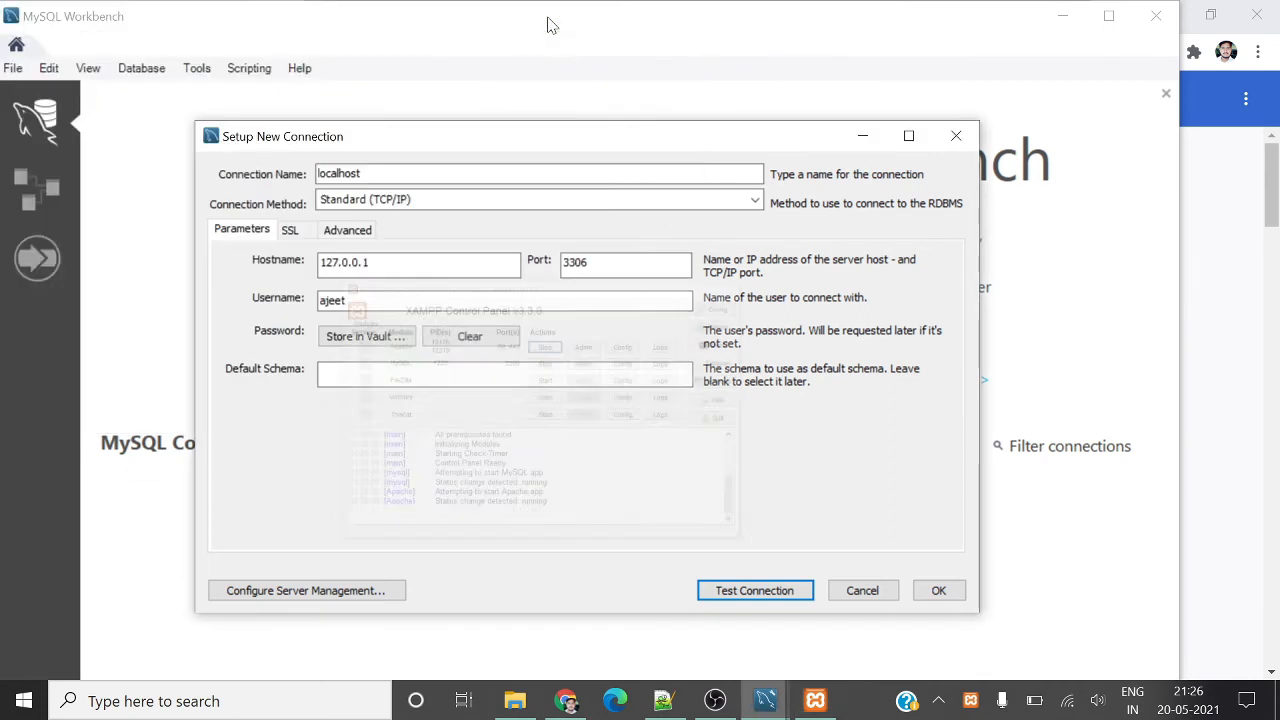
# Try to test the localhost connection again in MySQL Workbench, entering the account password
pyautogui.click(771, 594)
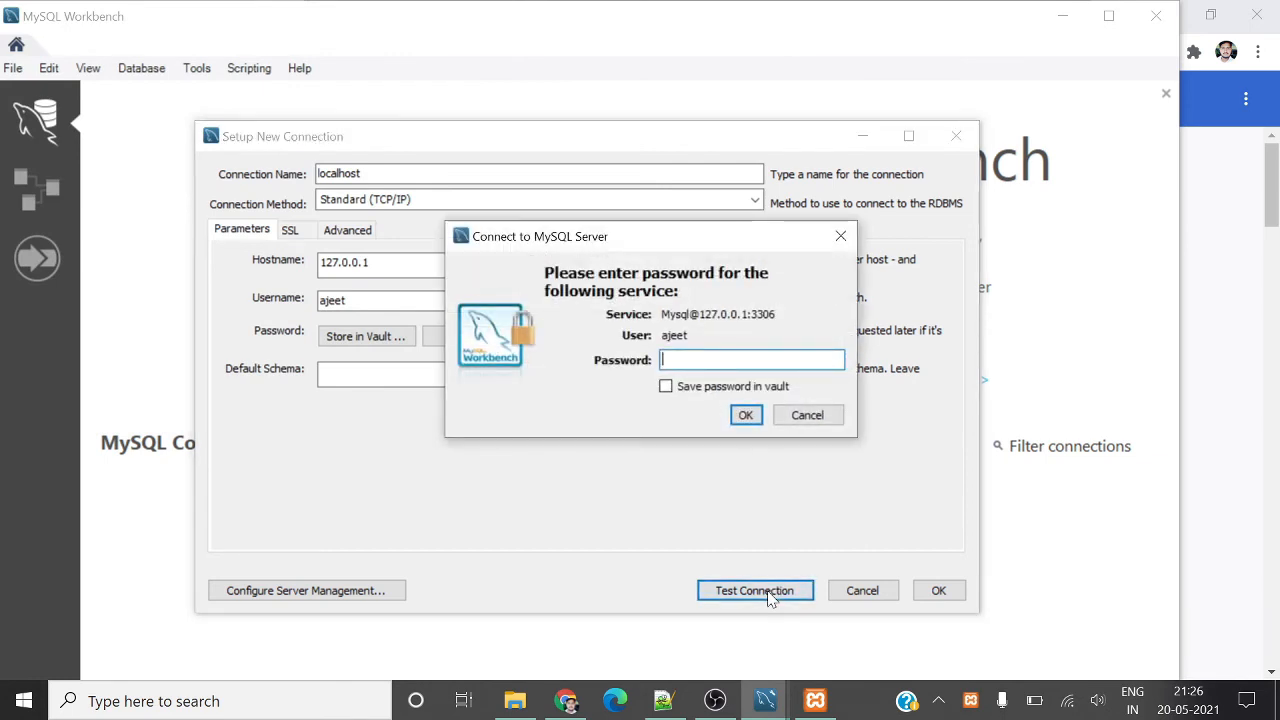
pyautogui.write('****')
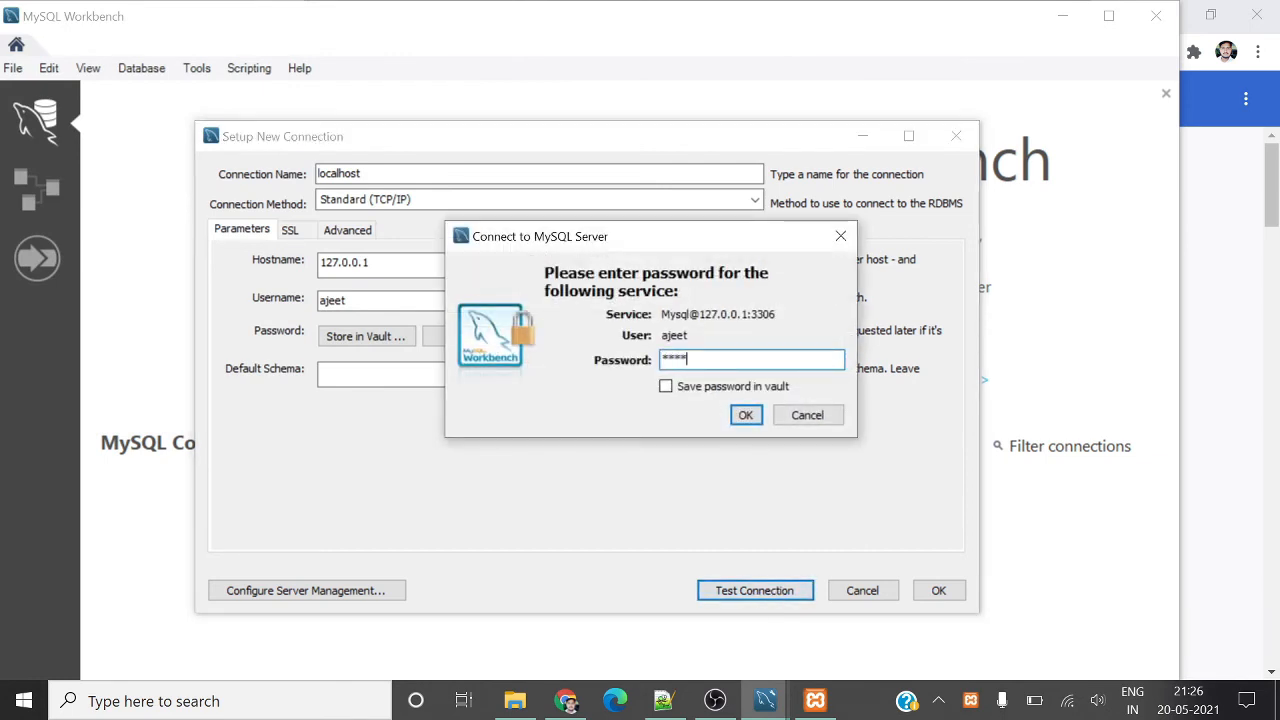
pyautogui.write('*')
pyautogui.press('Return')
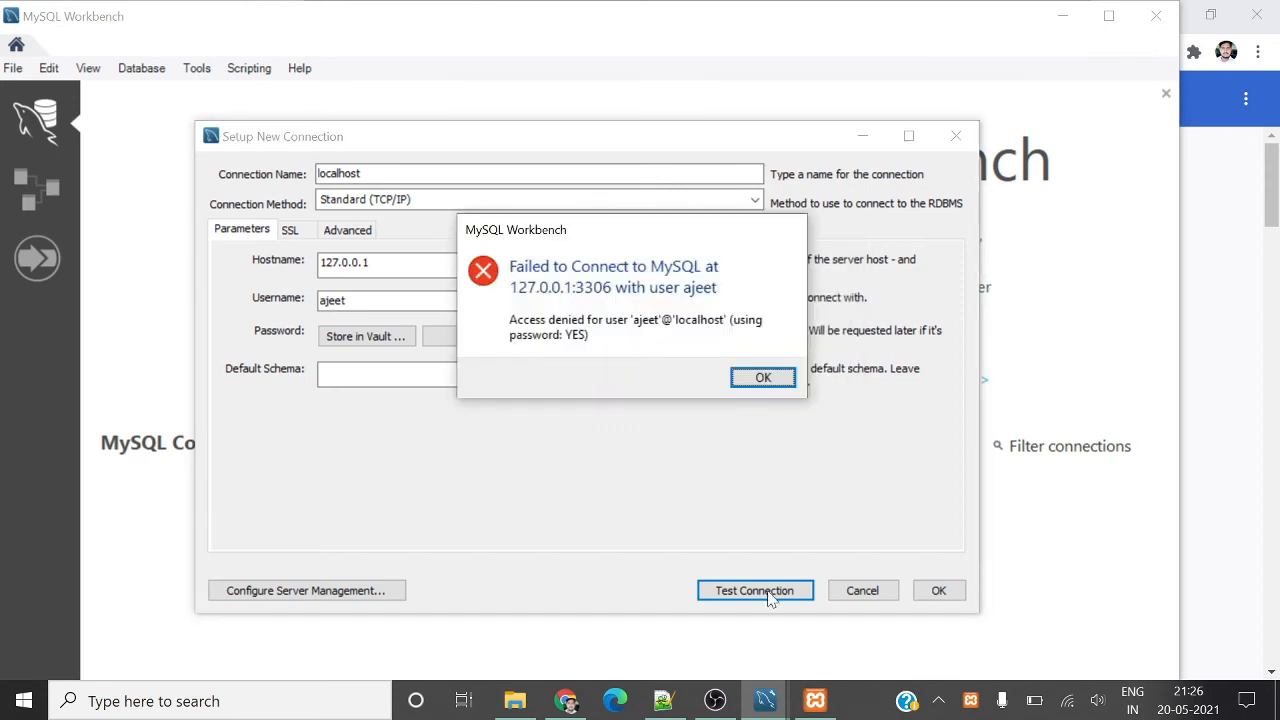
pyautogui.click(763, 379)
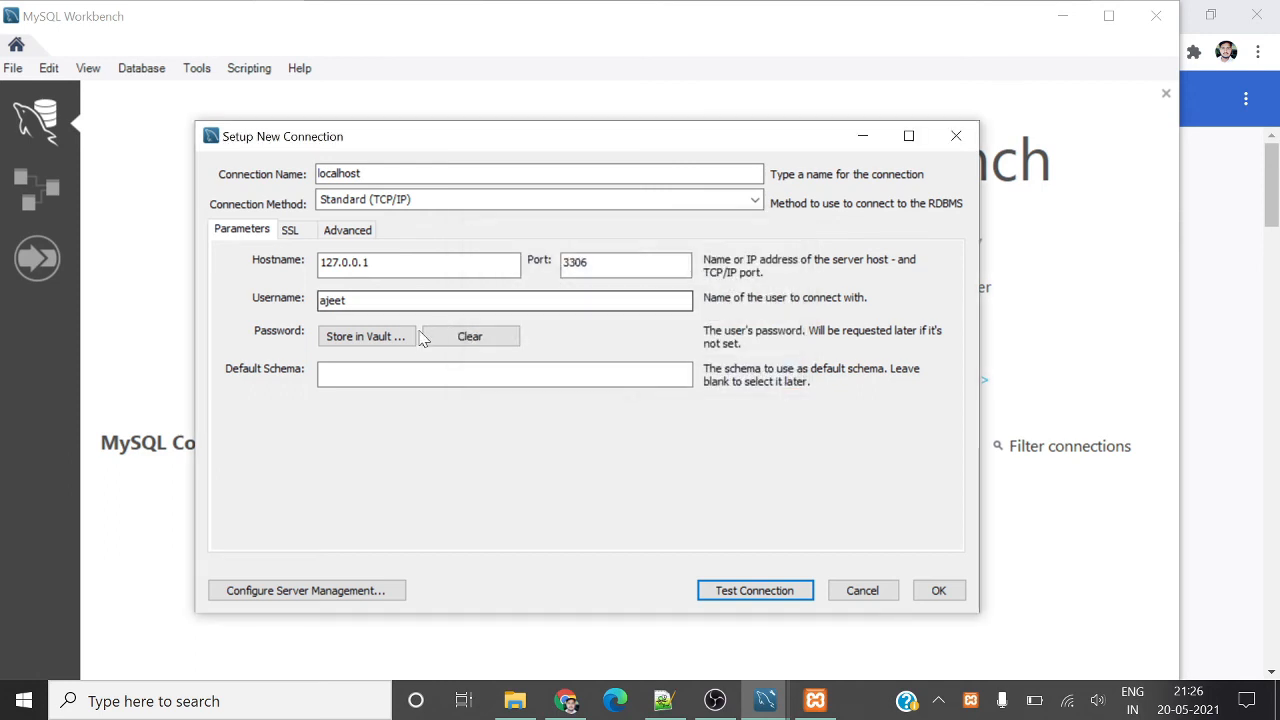
# Store the connection's account password in the vault again and try another connection test with the password
pyautogui.click(390, 337)
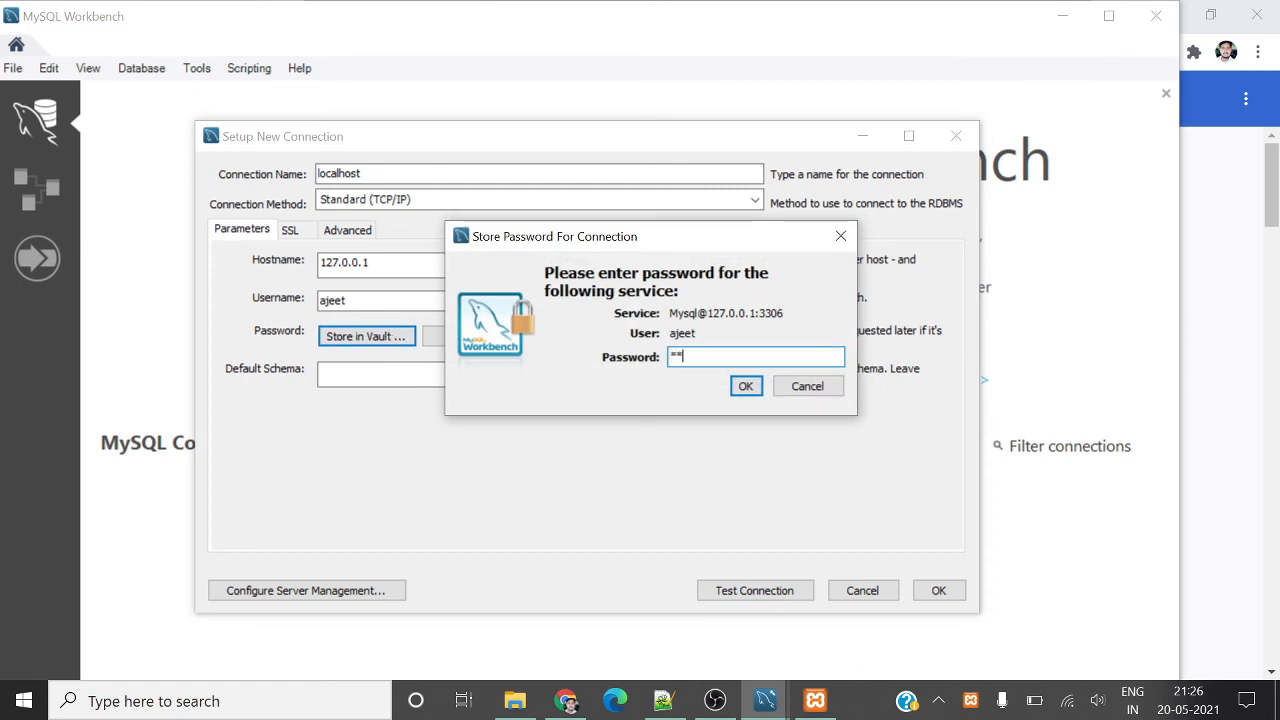
pyautogui.write('******')
pyautogui.press('Return')
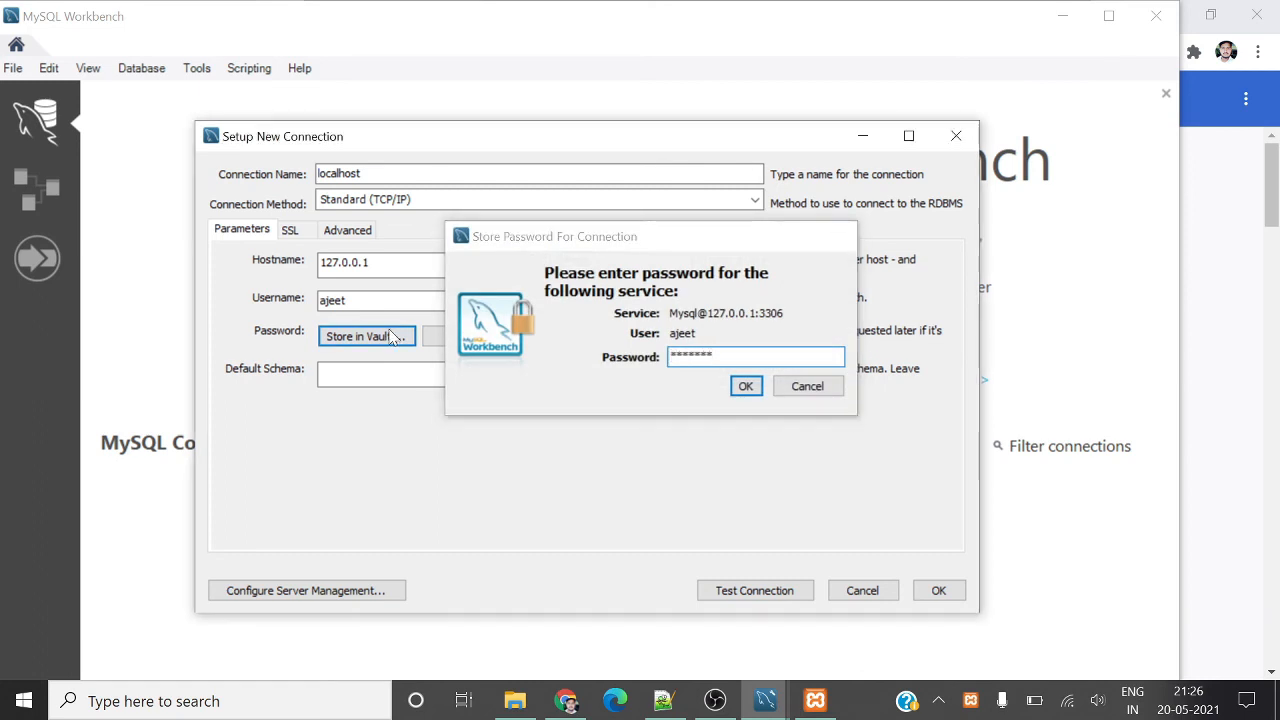
pyautogui.click(781, 591)
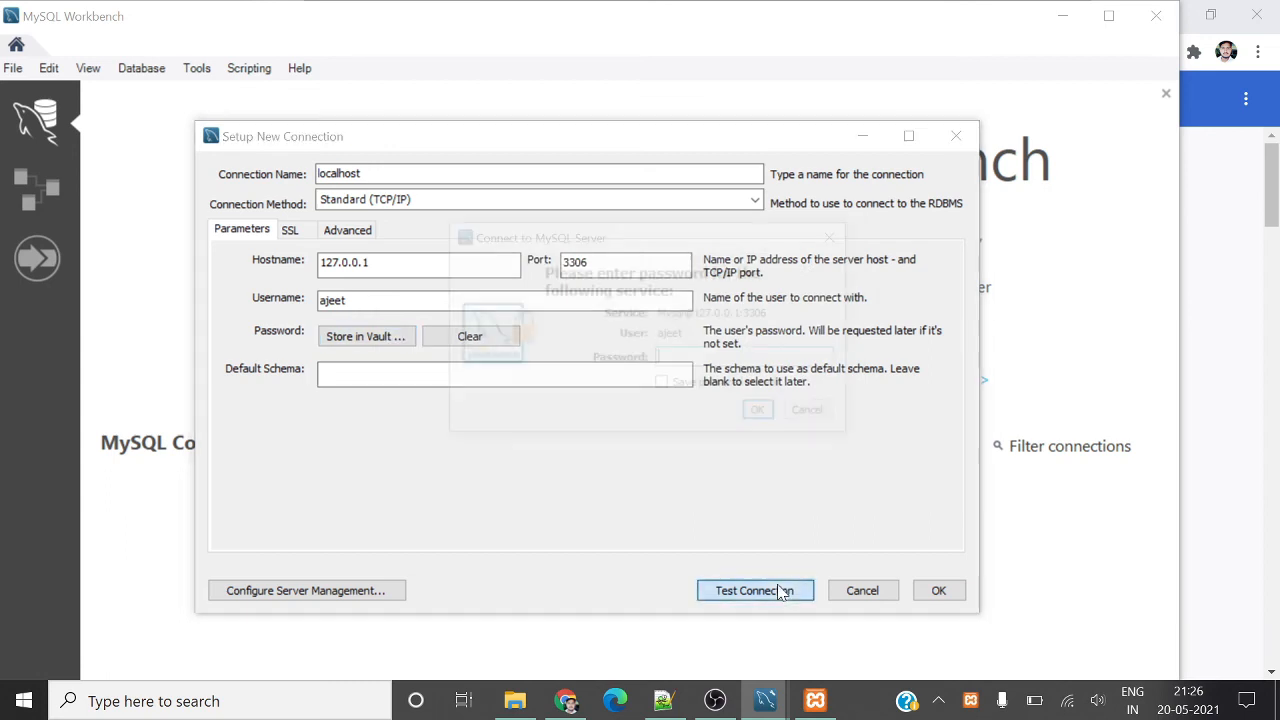
pyautogui.write('**')
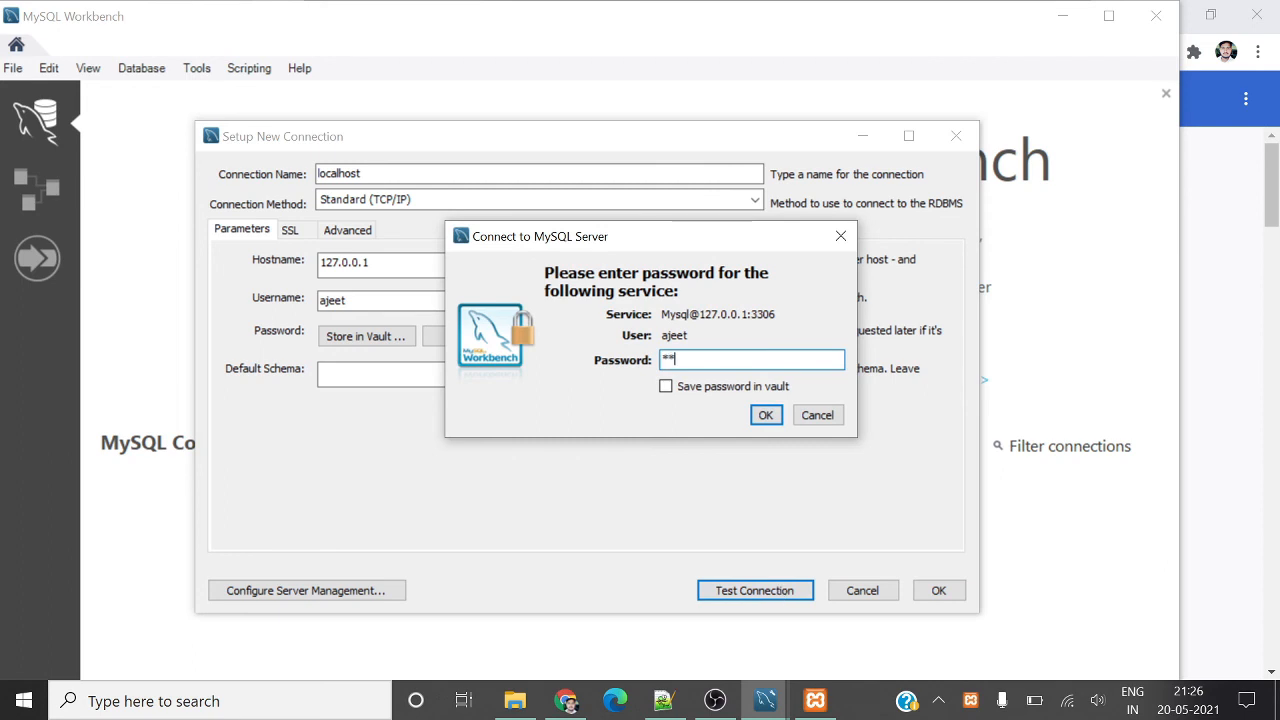
pyautogui.press('Return')
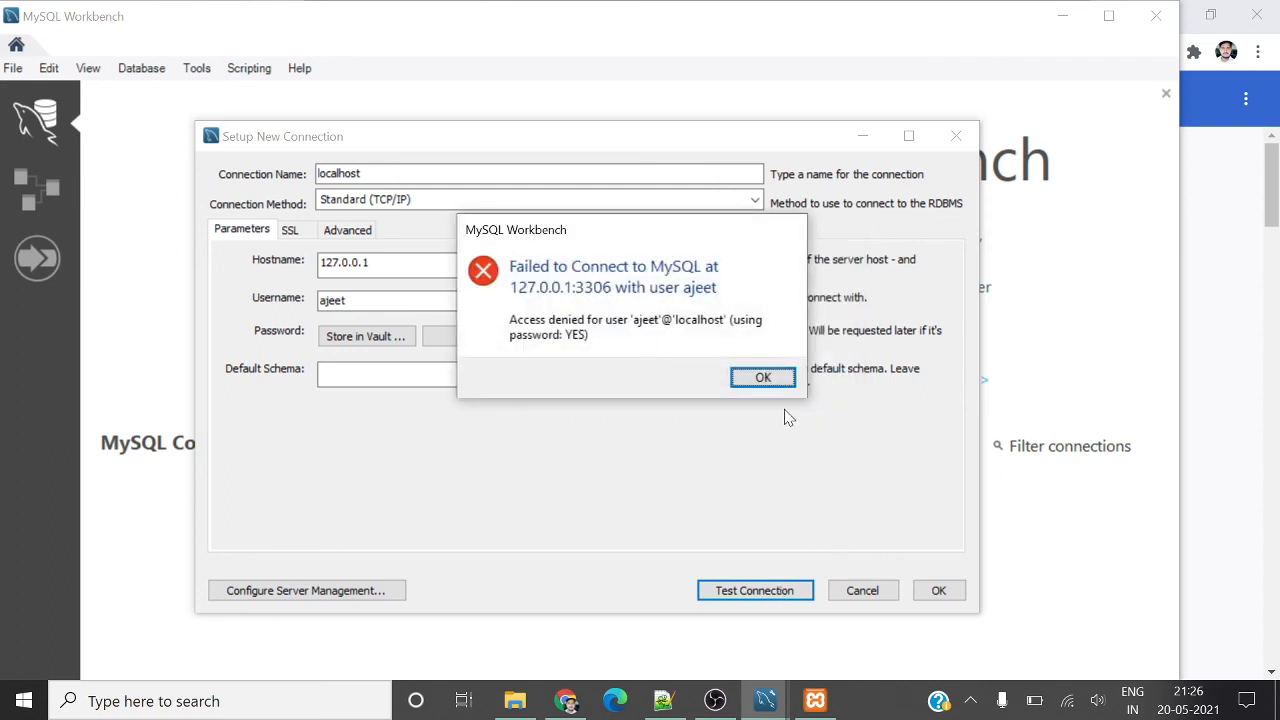
pyautogui.click(763, 378)
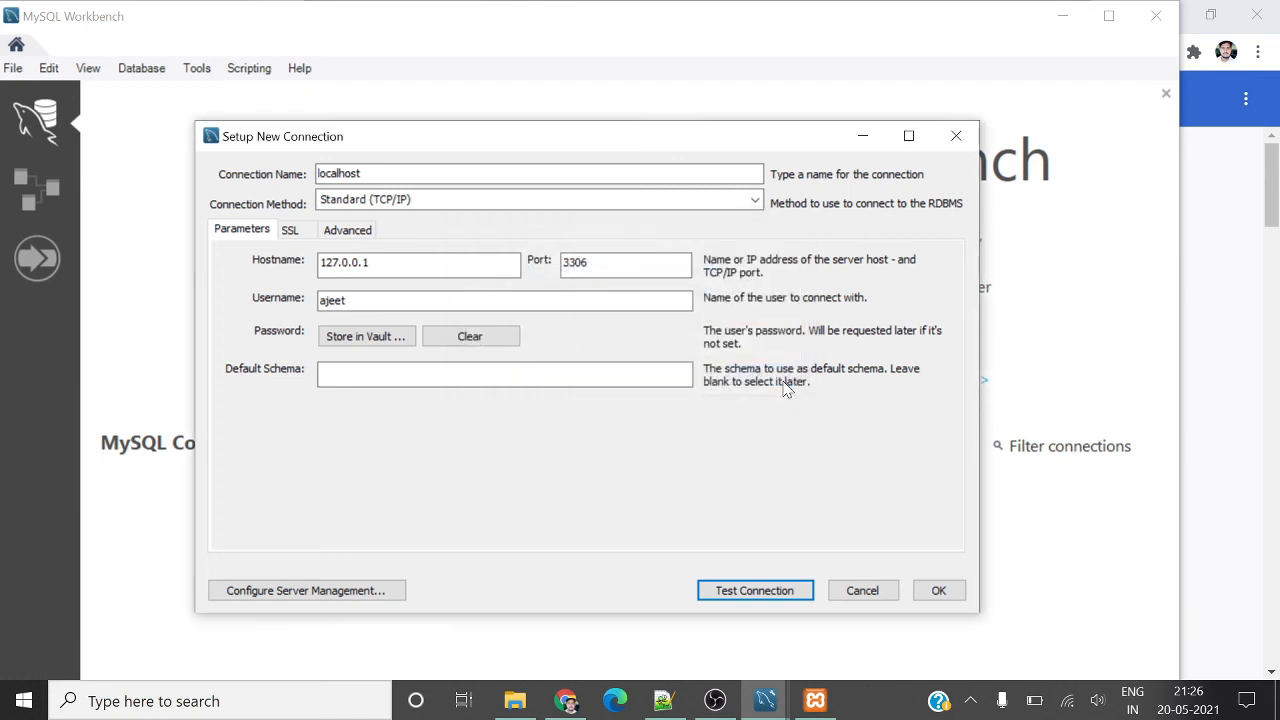
# Set the connection's username to root, test it while continuing past the compatibility warning, and save the localhost connection
pyautogui.click(425, 300)
pyautogui.press('BackSpace')
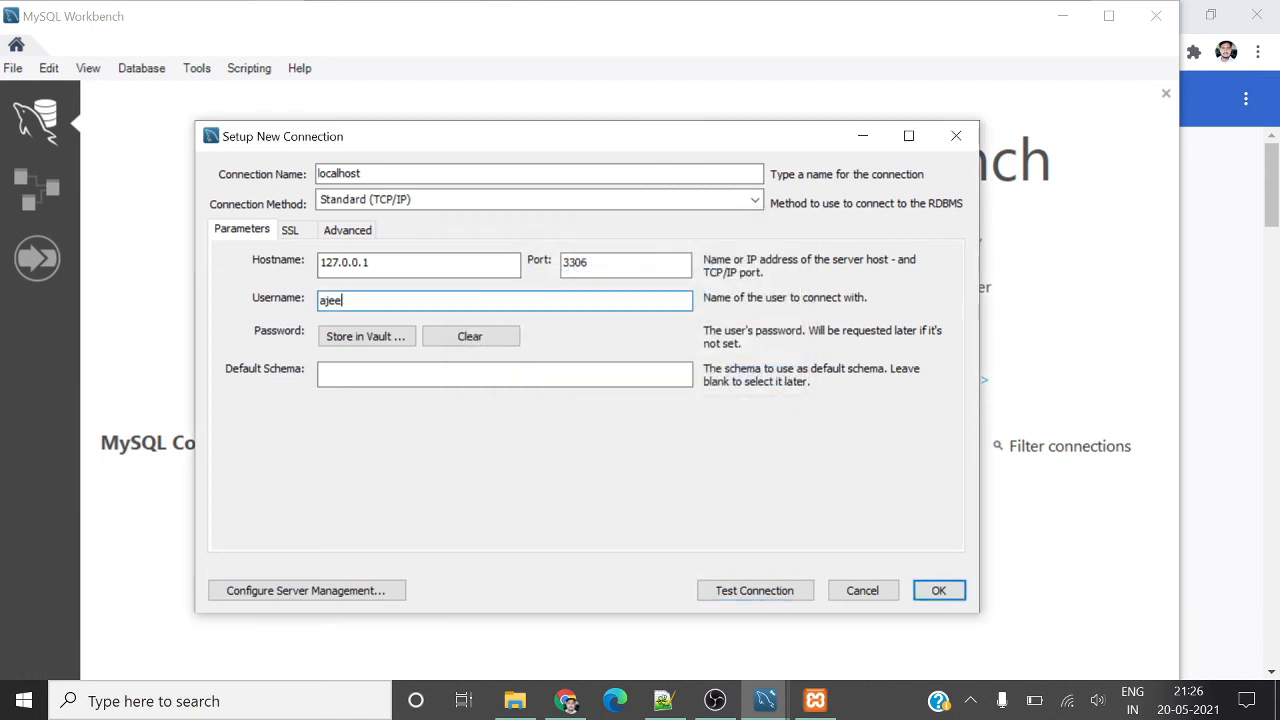
pyautogui.press('BackSpace')
pyautogui.write('root')
pyautogui.click(741, 598)
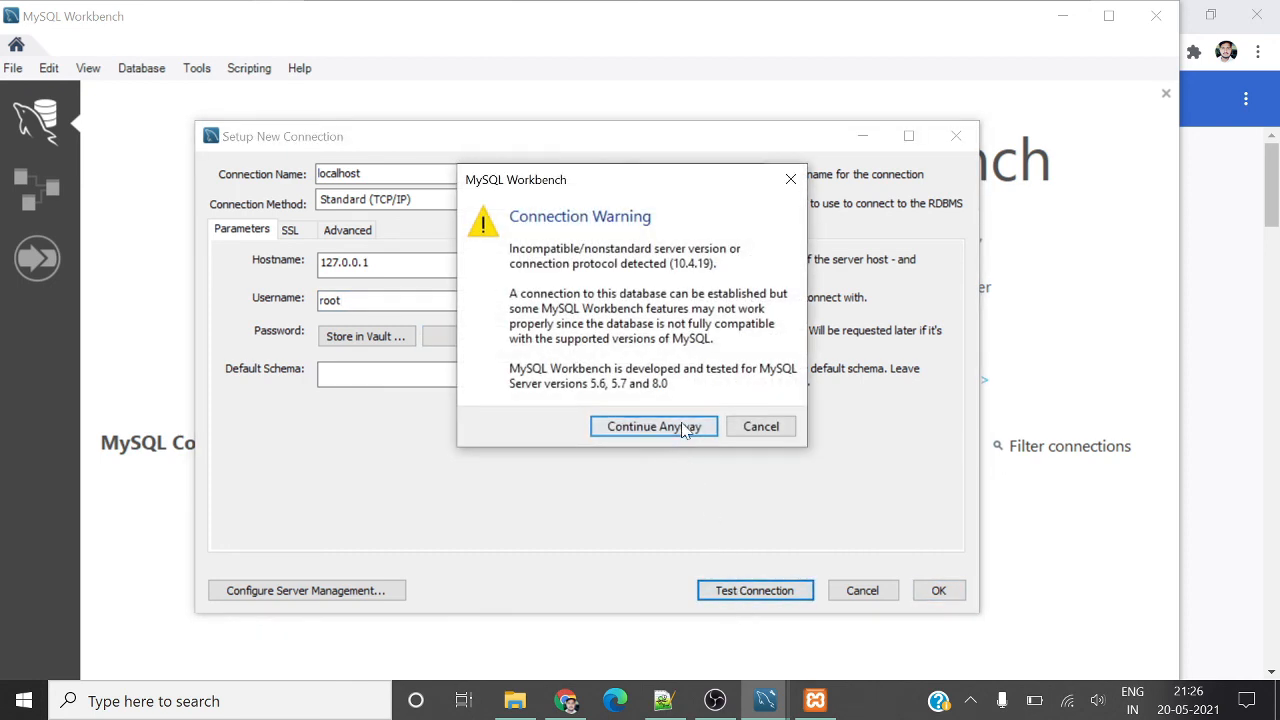
pyautogui.click(683, 428)
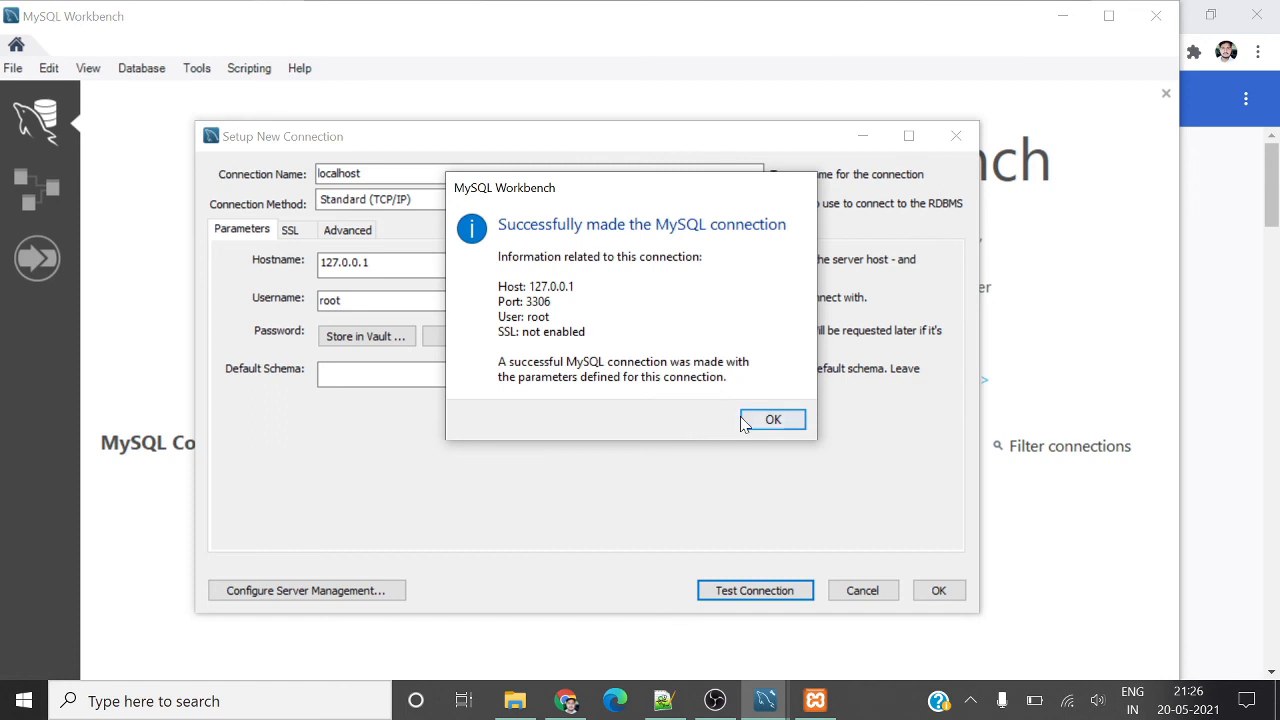
pyautogui.click(771, 421)
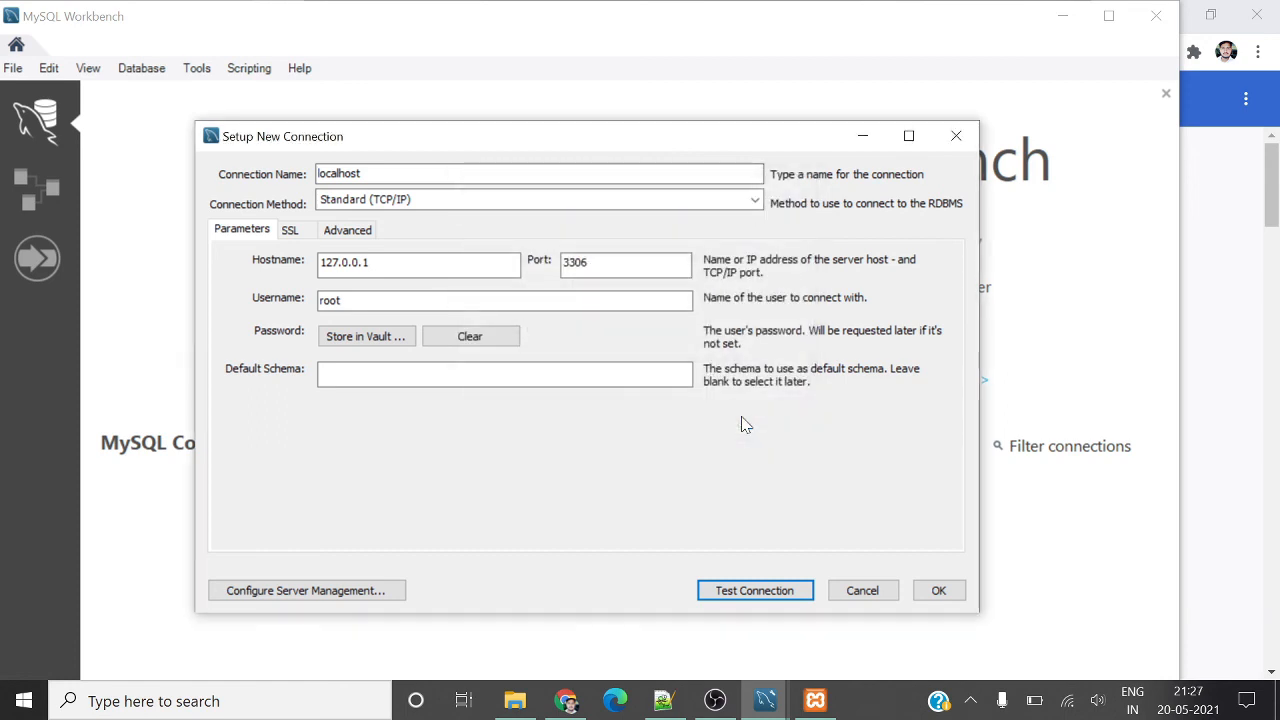
pyautogui.click(940, 591)
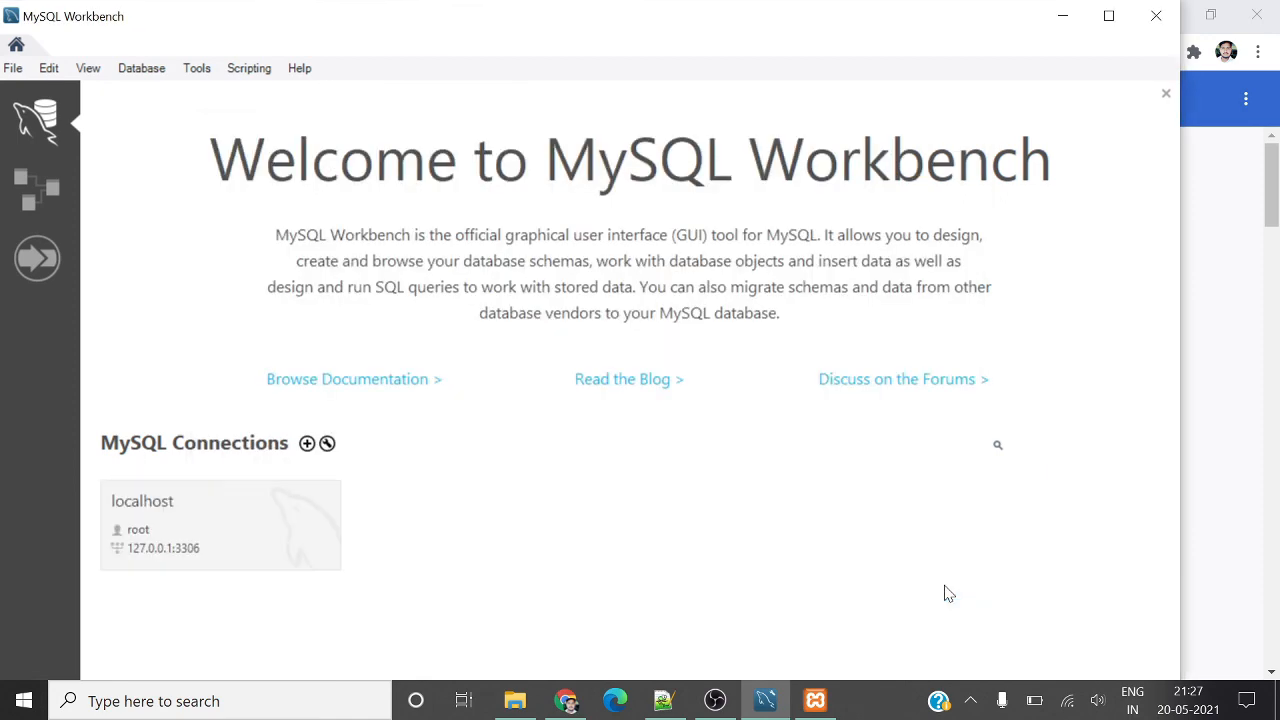
# Open the localhost connection, continuing past the compatibility warning, and display its schemas
pyautogui.click(126, 534)
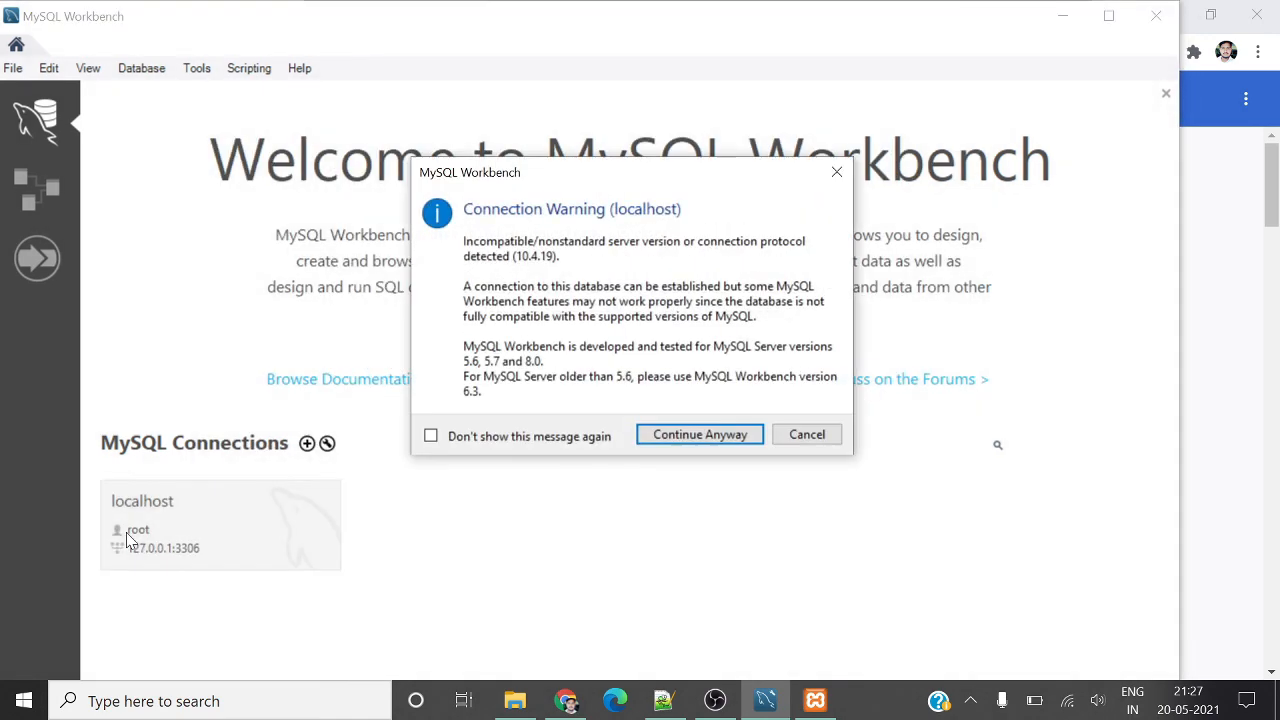
pyautogui.click(710, 433)
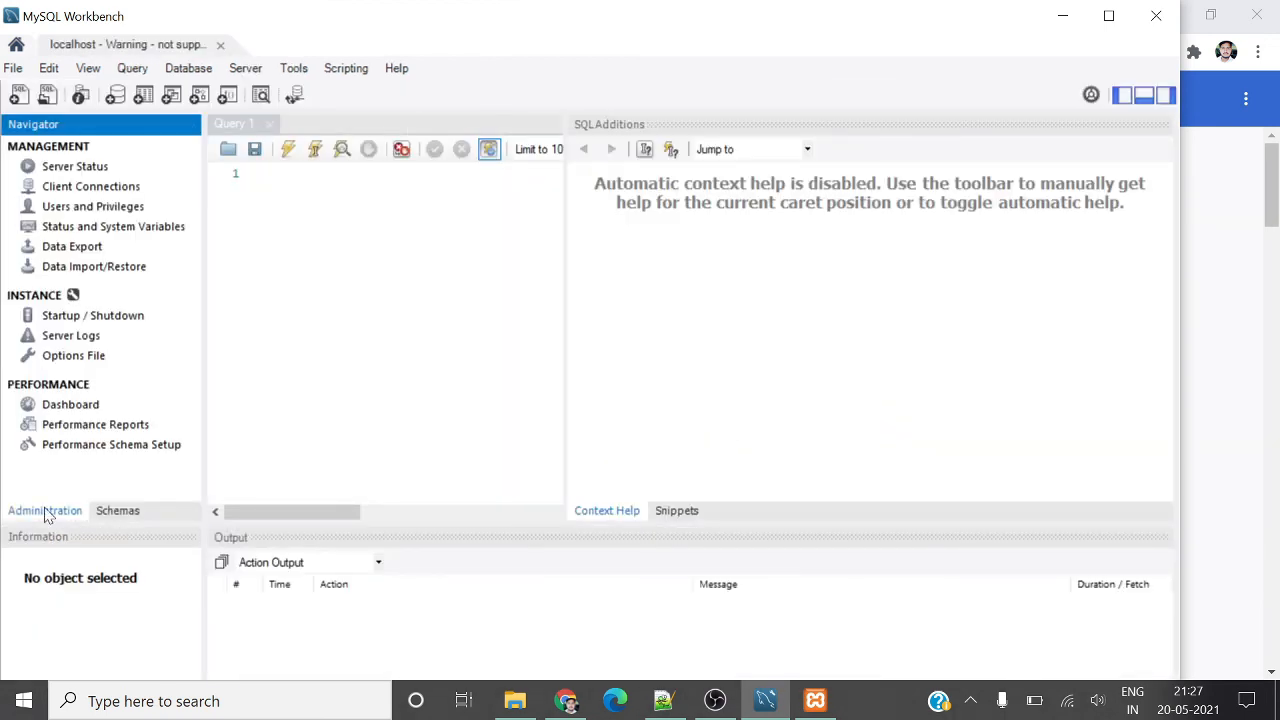
pyautogui.click(112, 514)
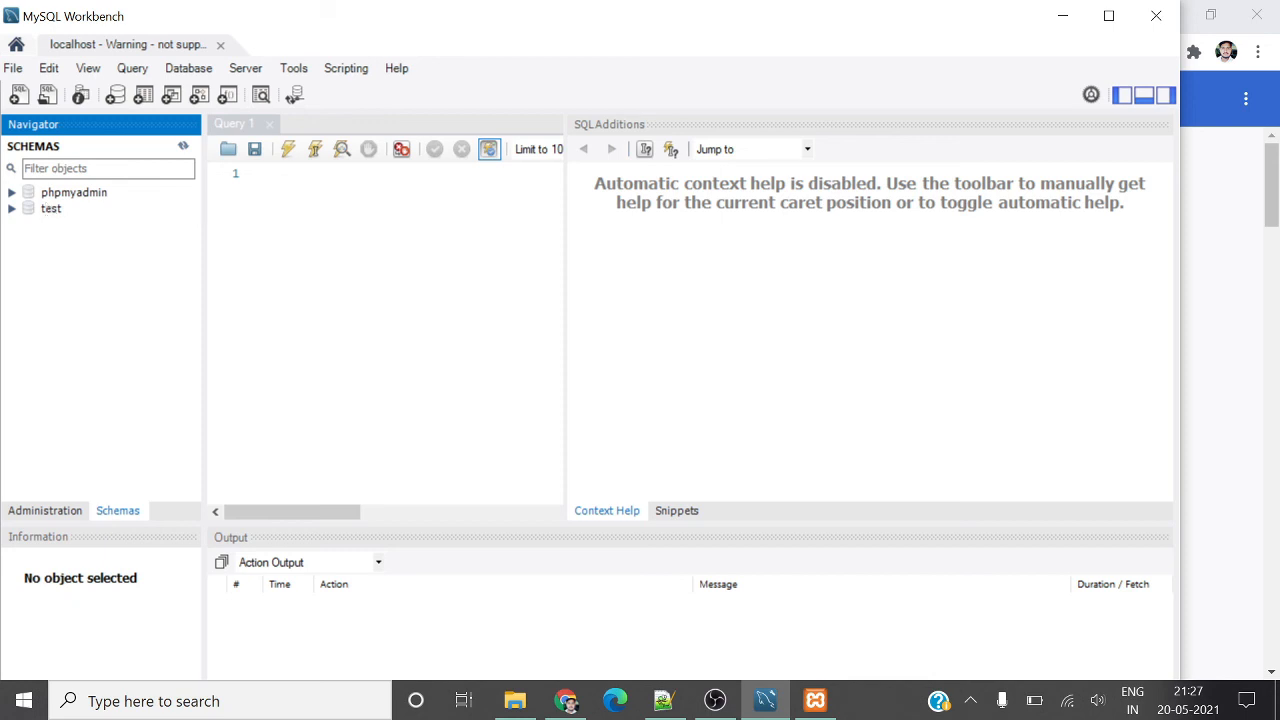
pyautogui.click(624, 230)
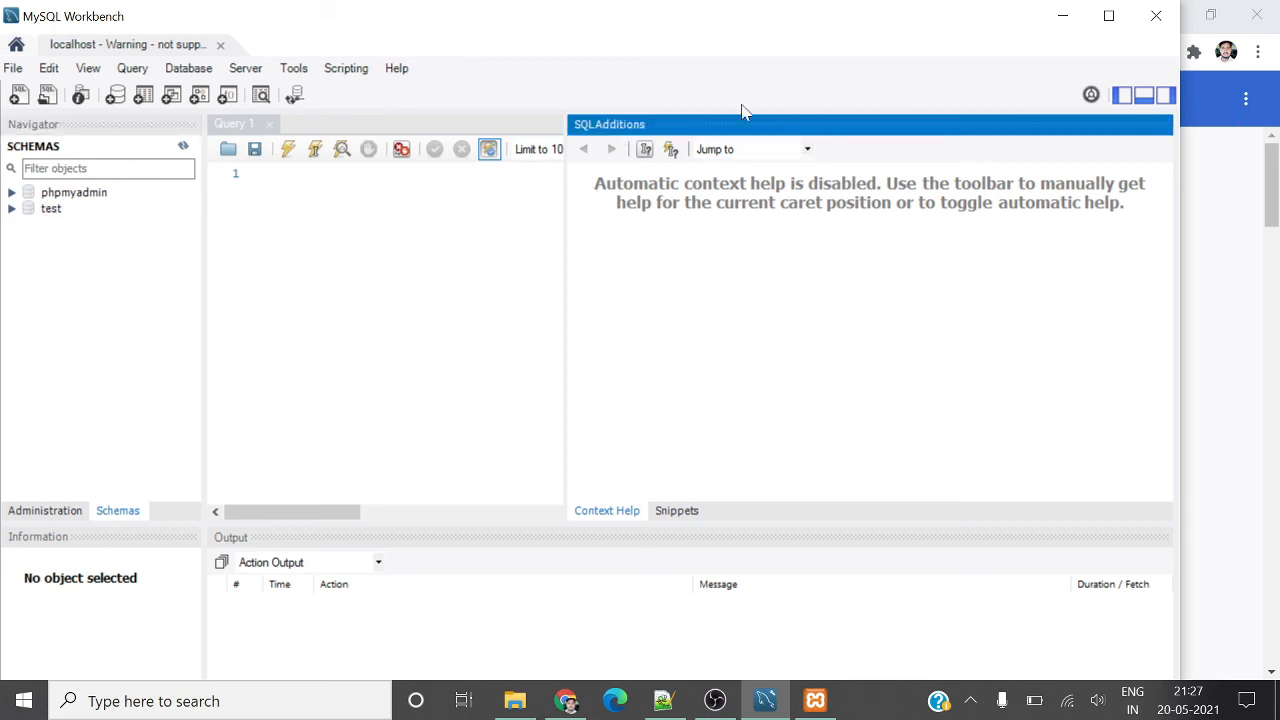